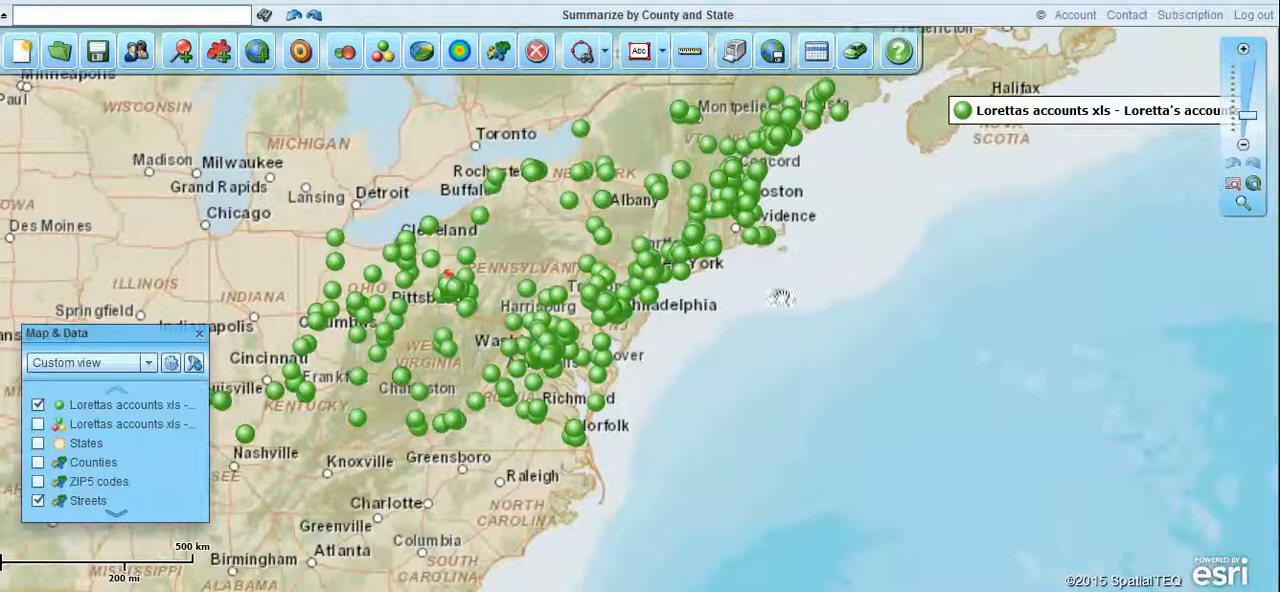
click(37, 405)
click(37, 405)
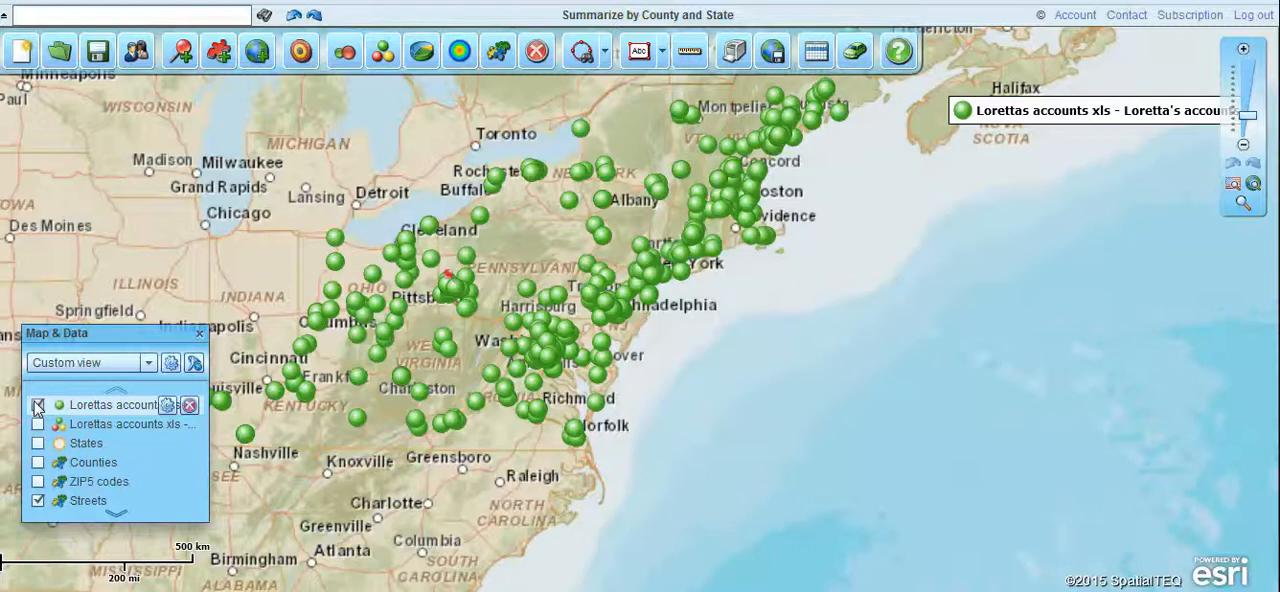
click(383, 52)
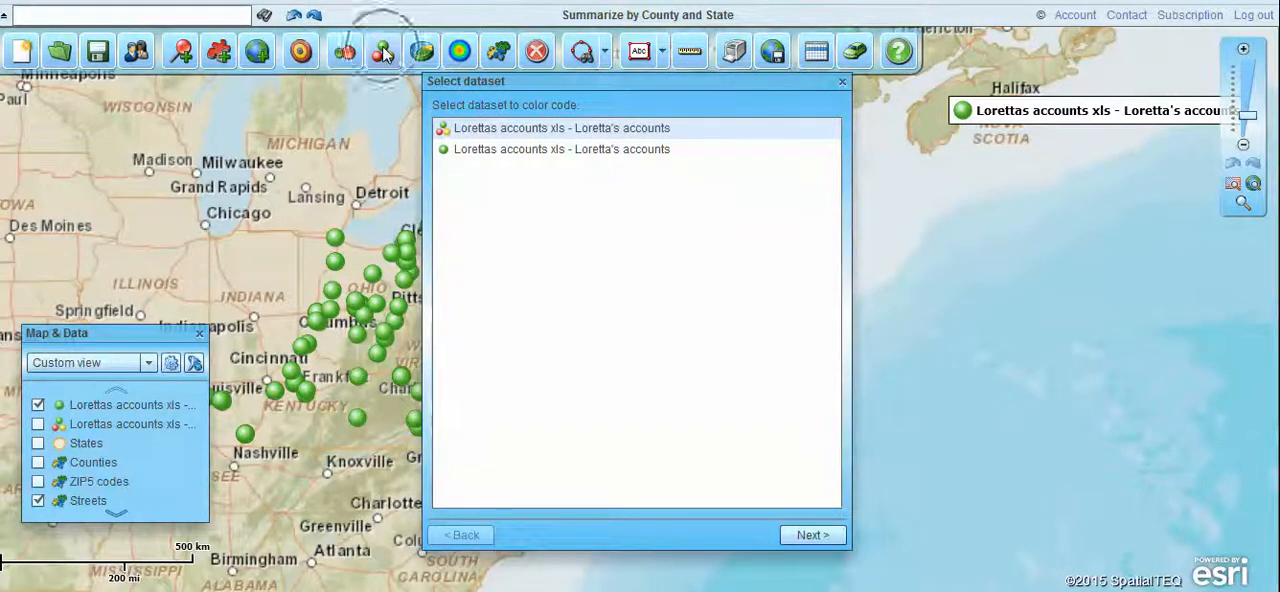
click(506, 152)
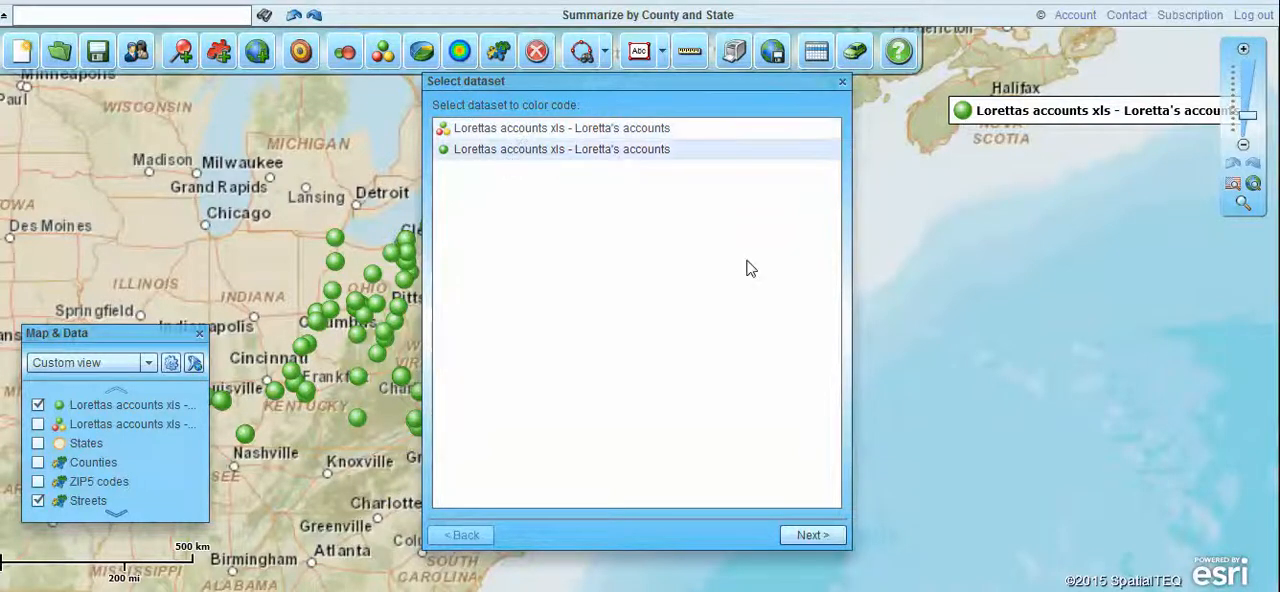
click(810, 535)
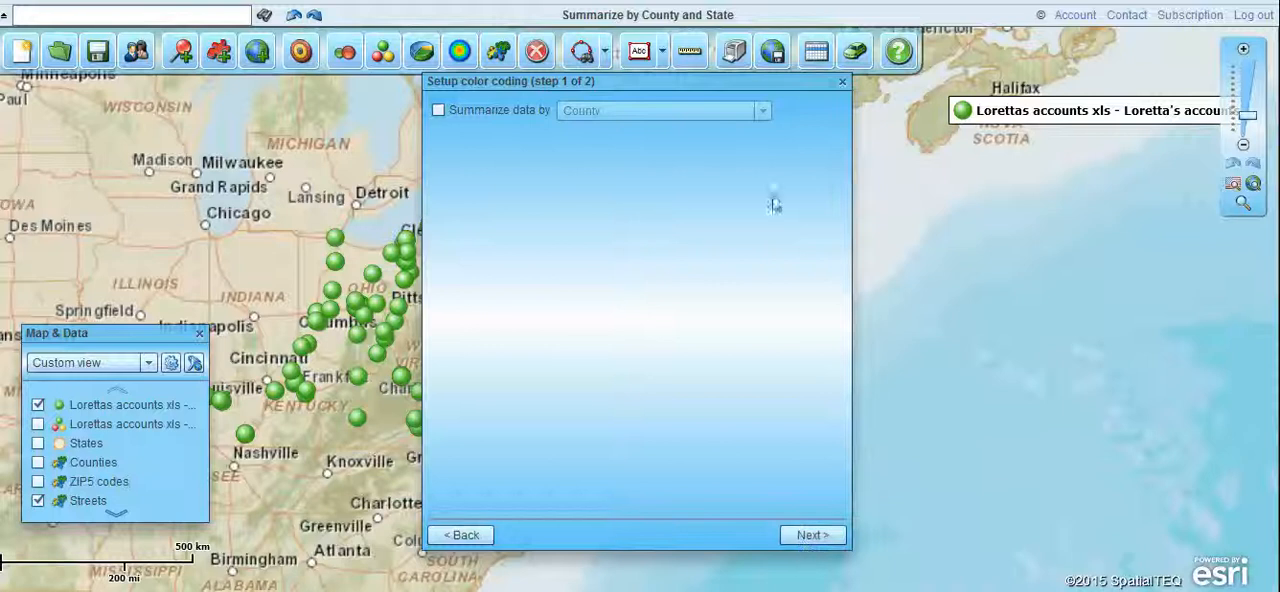
click(812, 534)
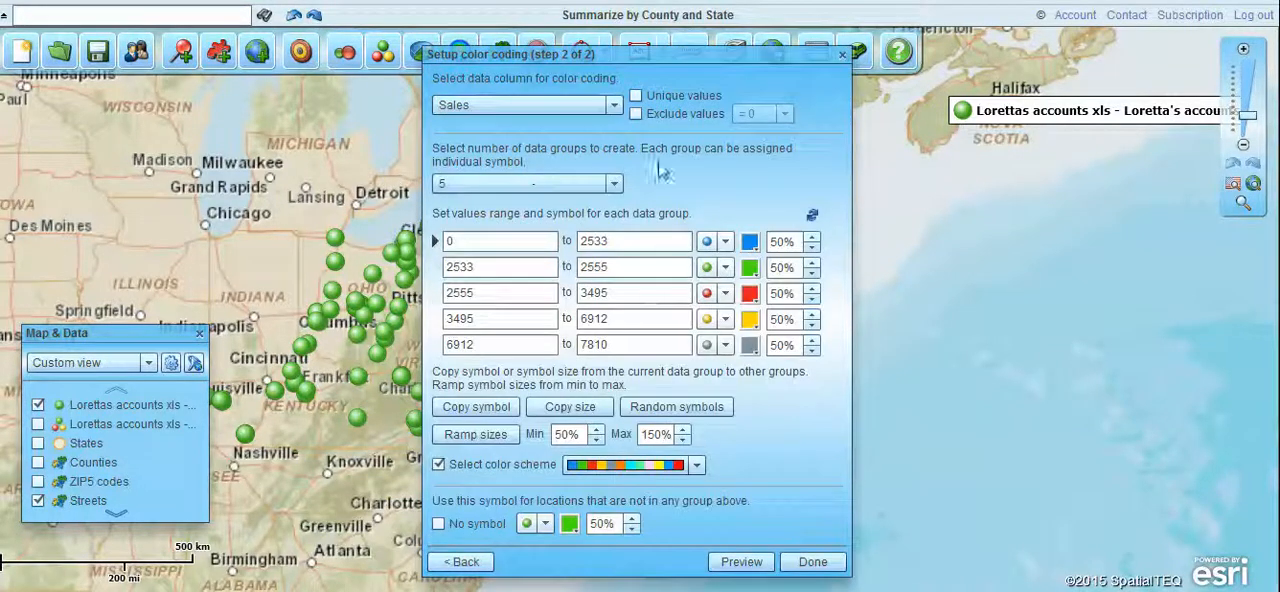
click(610, 104)
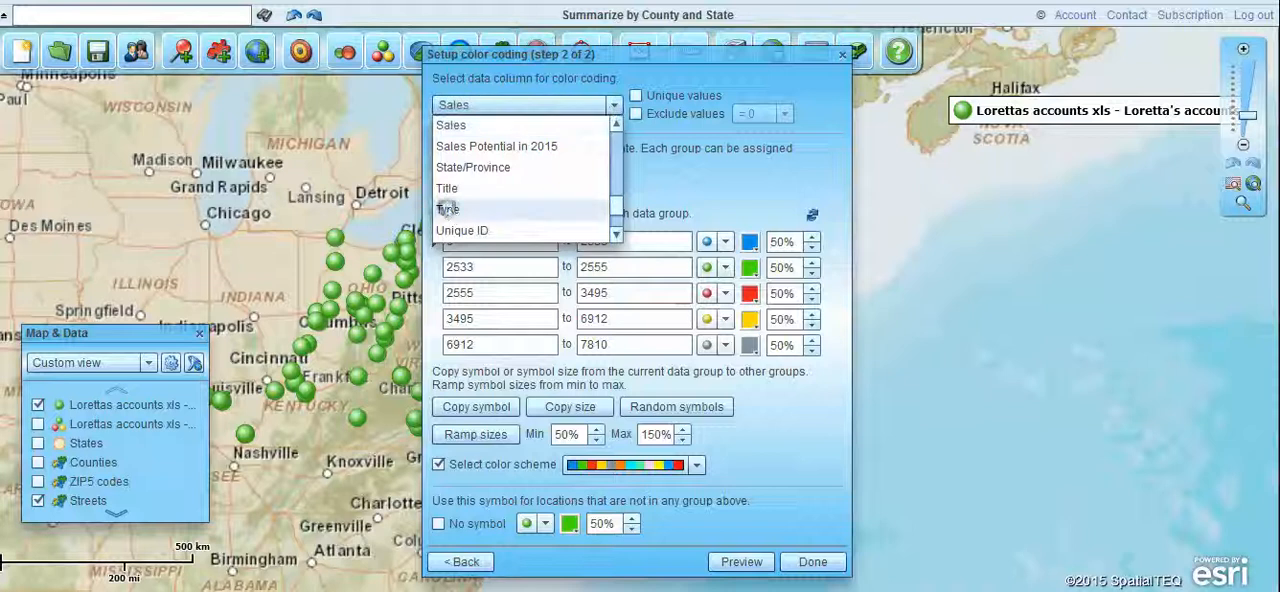
click(448, 211)
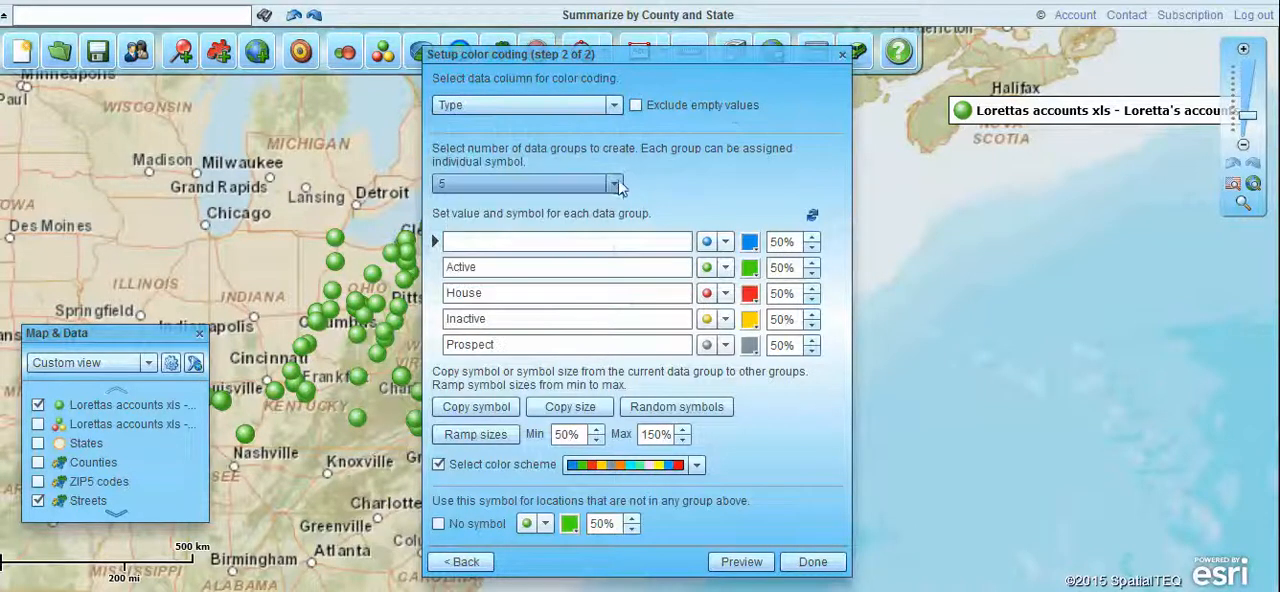
click(614, 184)
click(616, 184)
click(616, 184)
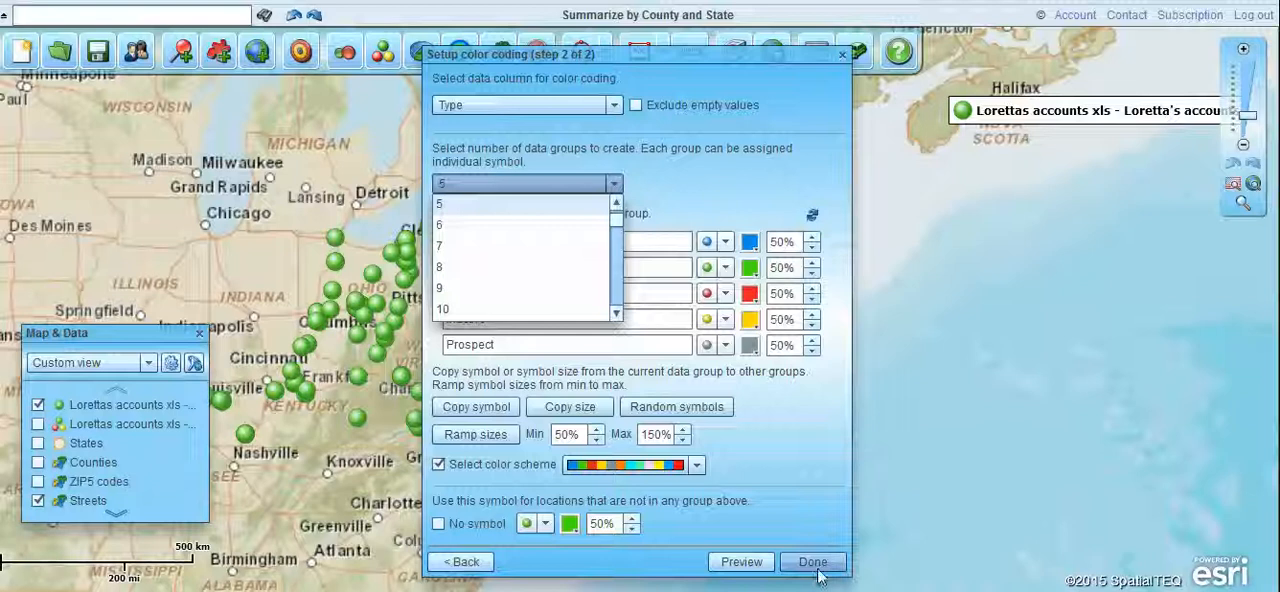
click(843, 57)
click(843, 57)
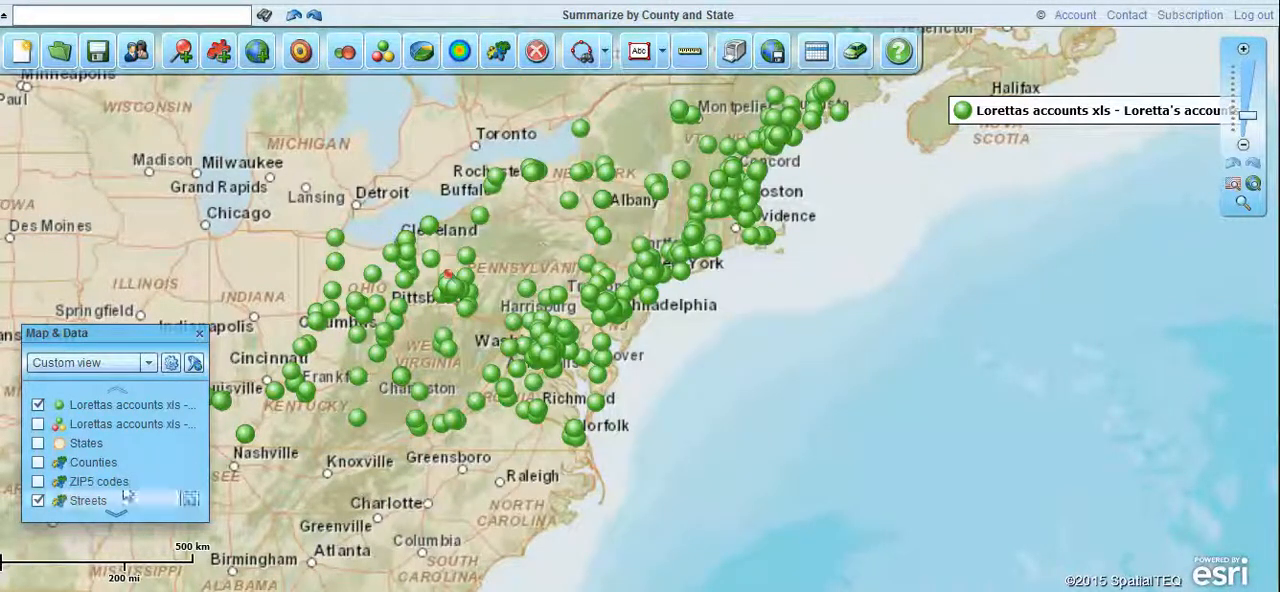
Hide the individual account points and display the color-coded state sales summary together with the Counties layer.
click(38, 405)
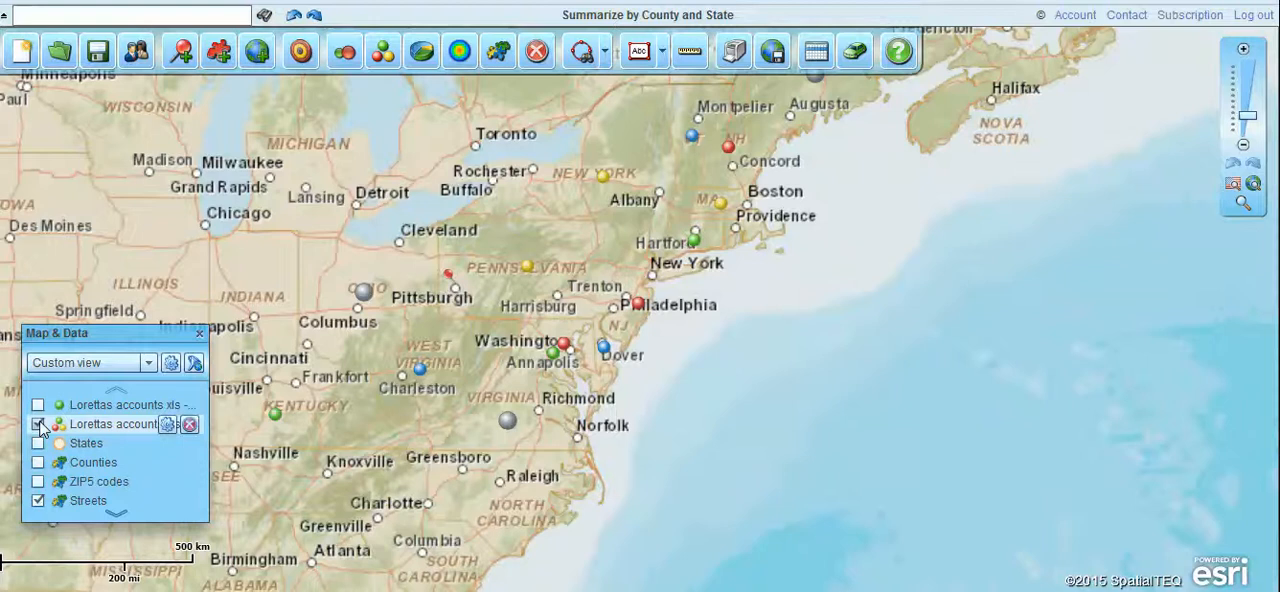
click(38, 424)
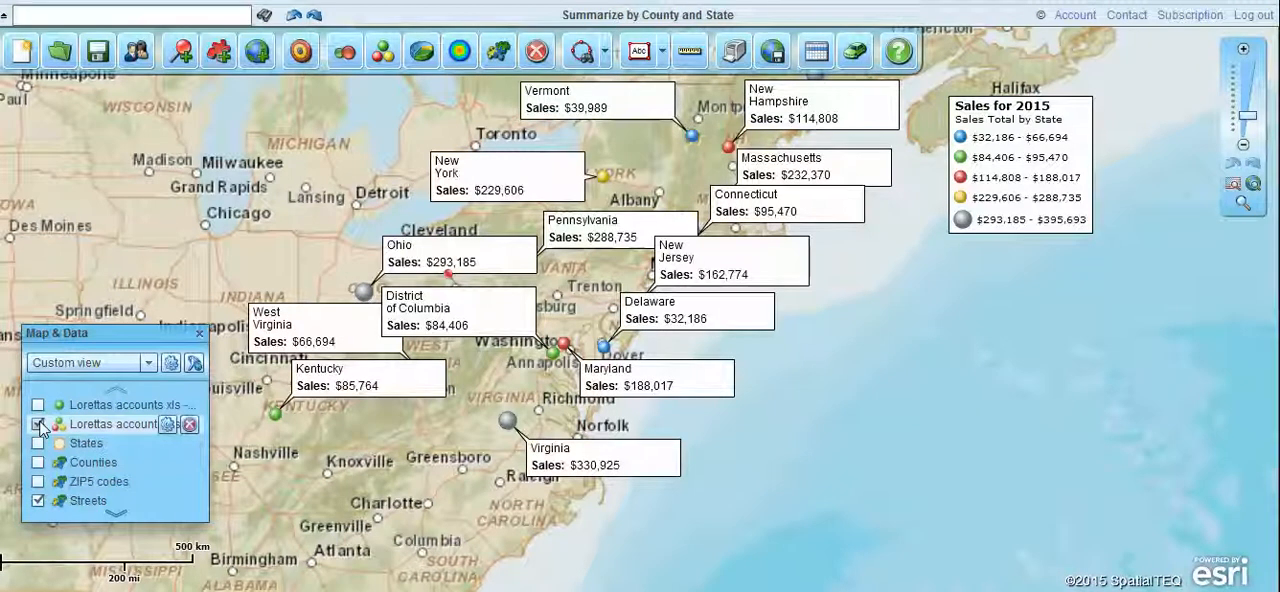
click(38, 443)
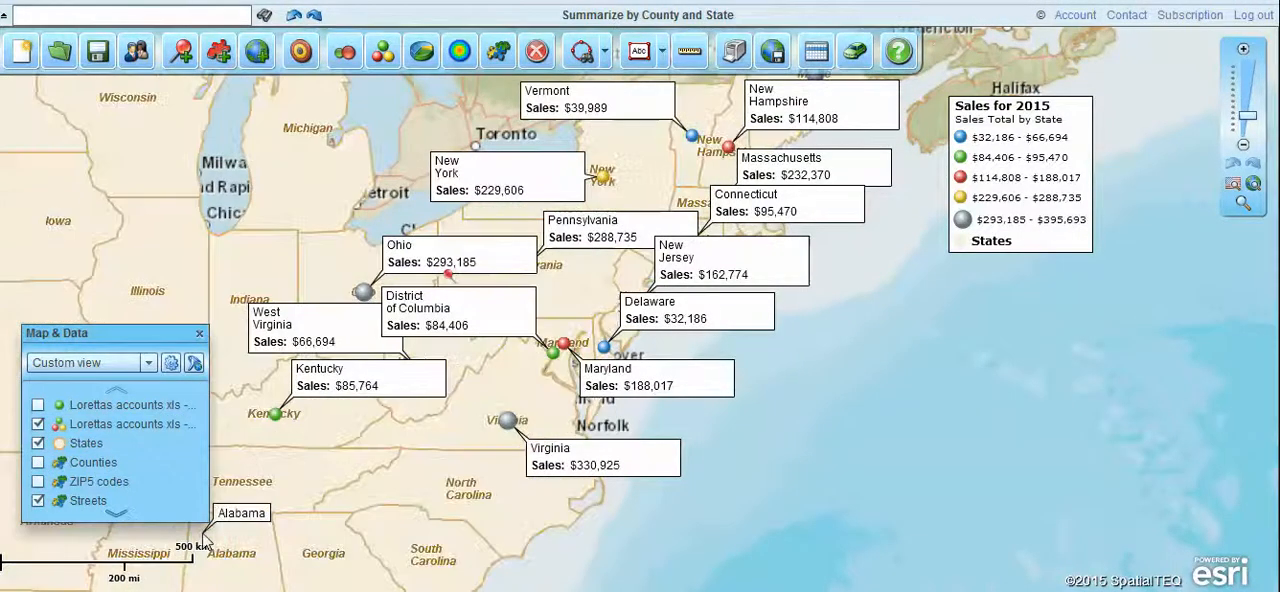
click(39, 463)
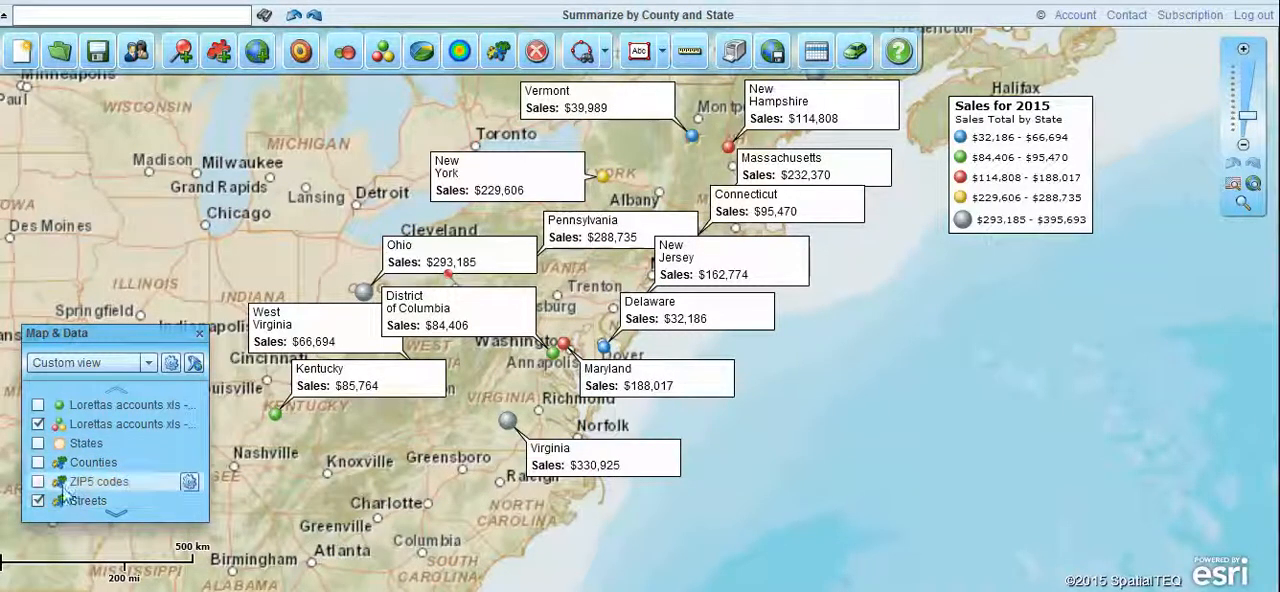
click(38, 463)
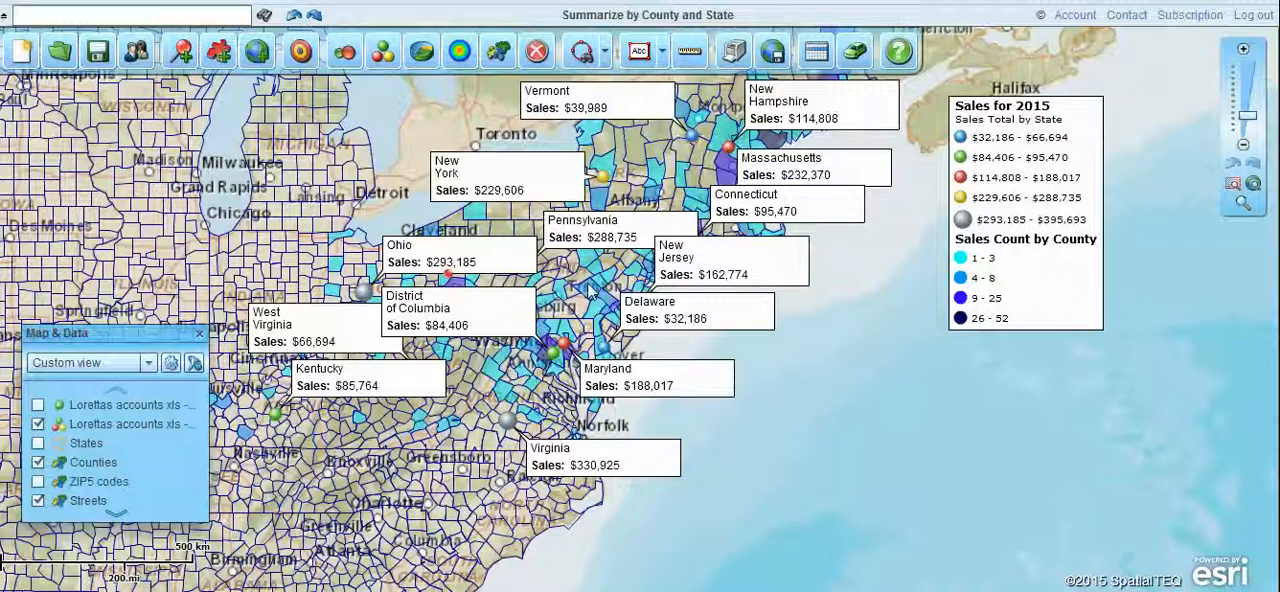
Examine the color coding setup of the summarized accounts dataset, including its summary level, data column, value ranges and symbols.
mouse_move(590, 289)
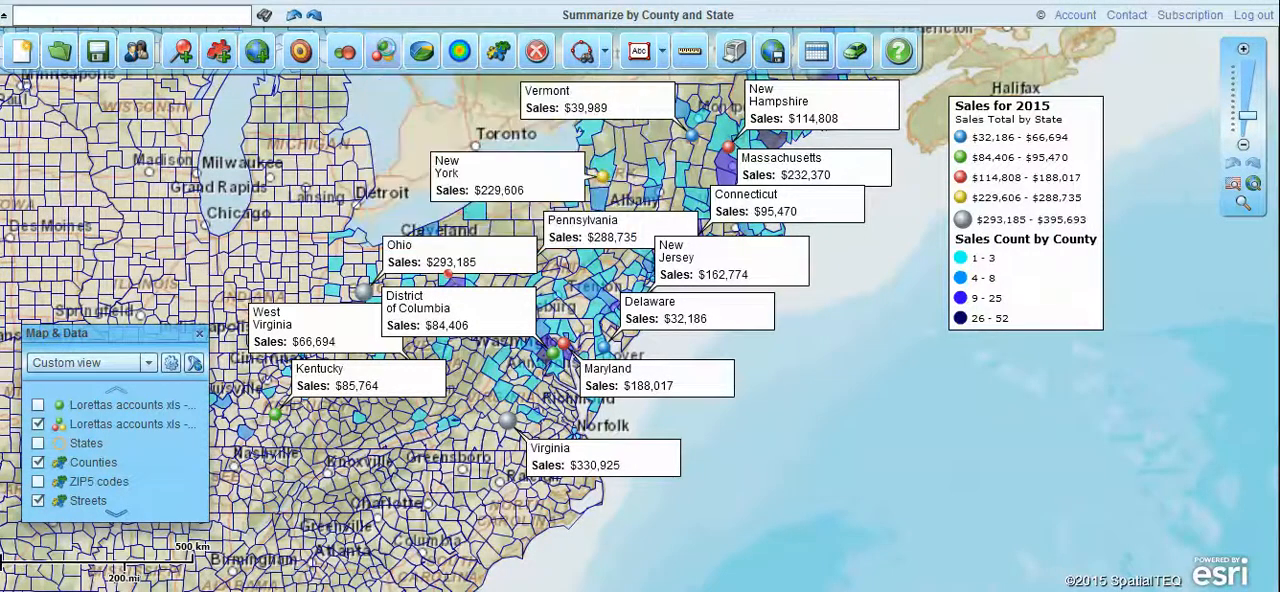
click(386, 53)
click(519, 131)
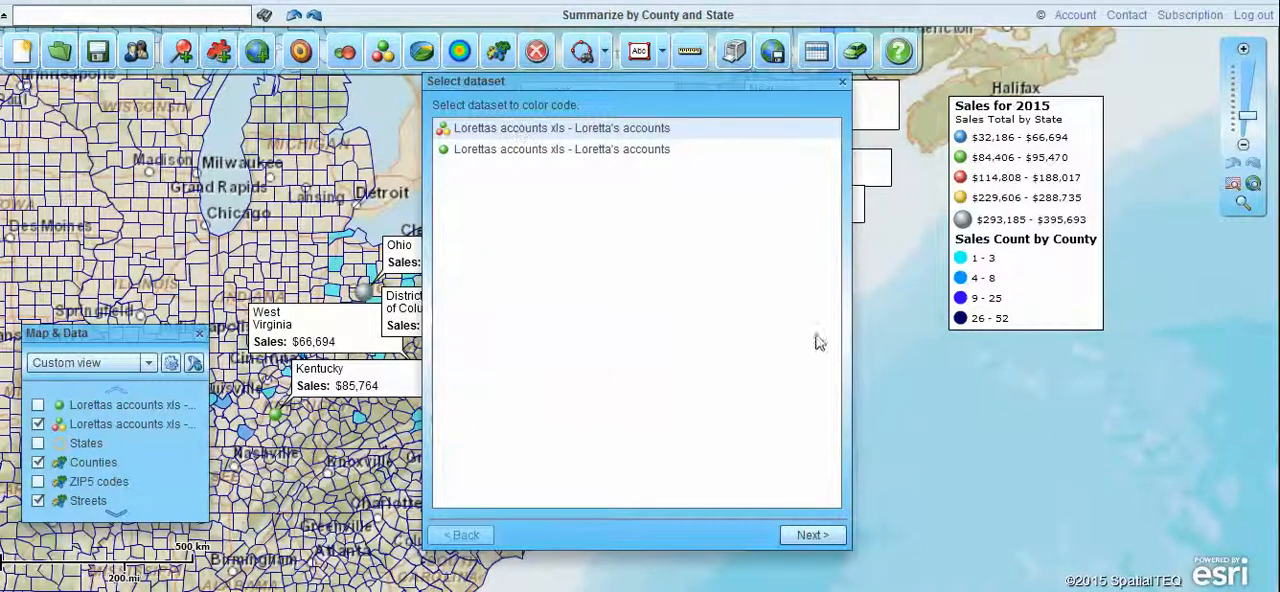
click(816, 530)
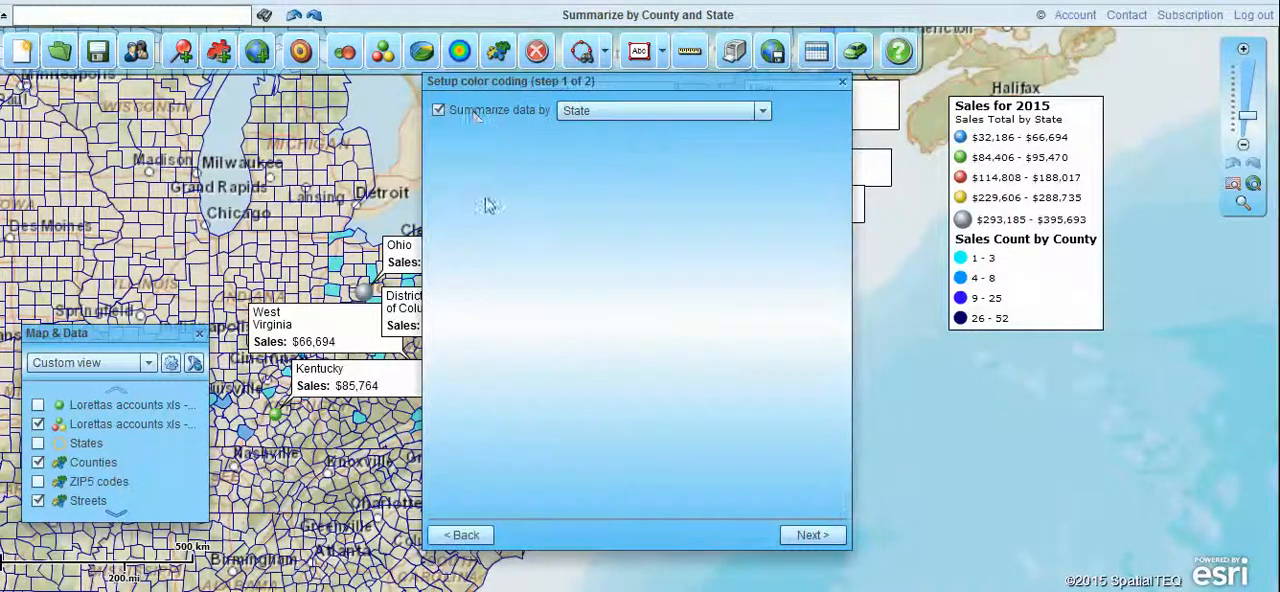
click(816, 536)
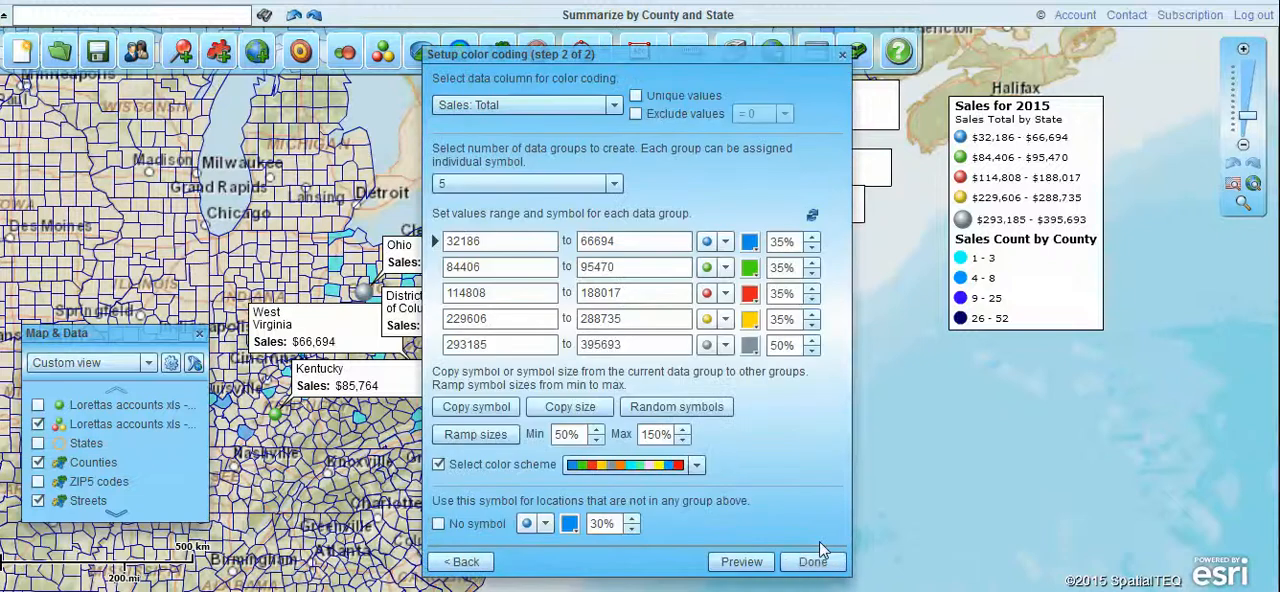
drag(681, 62, 711, 59)
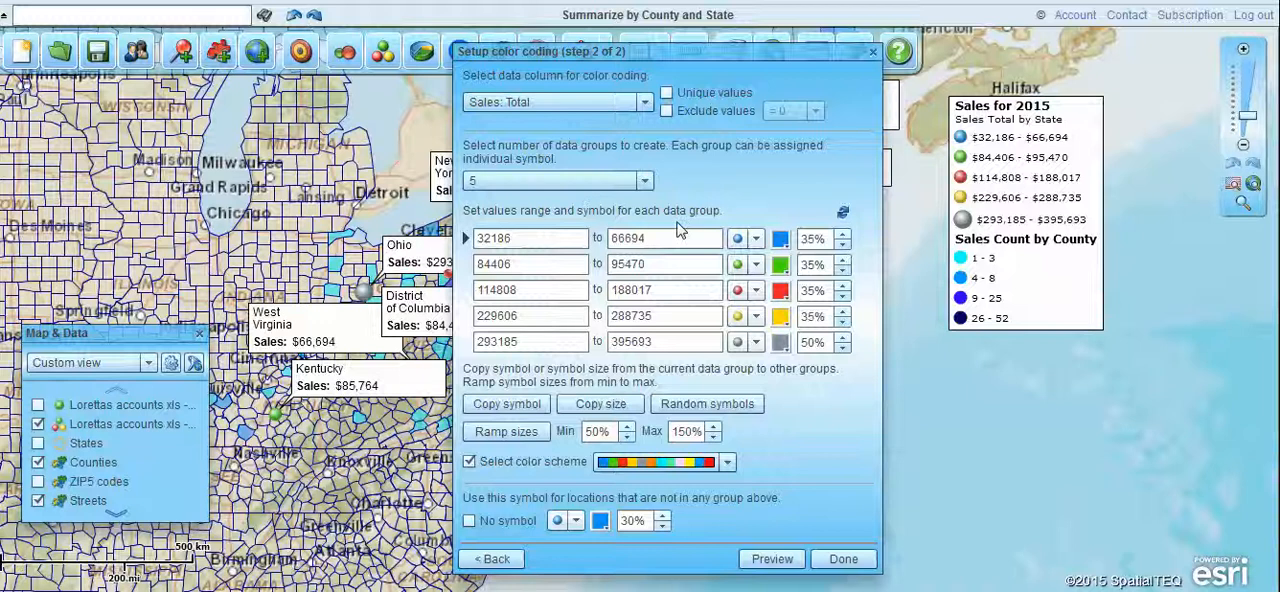
click(871, 53)
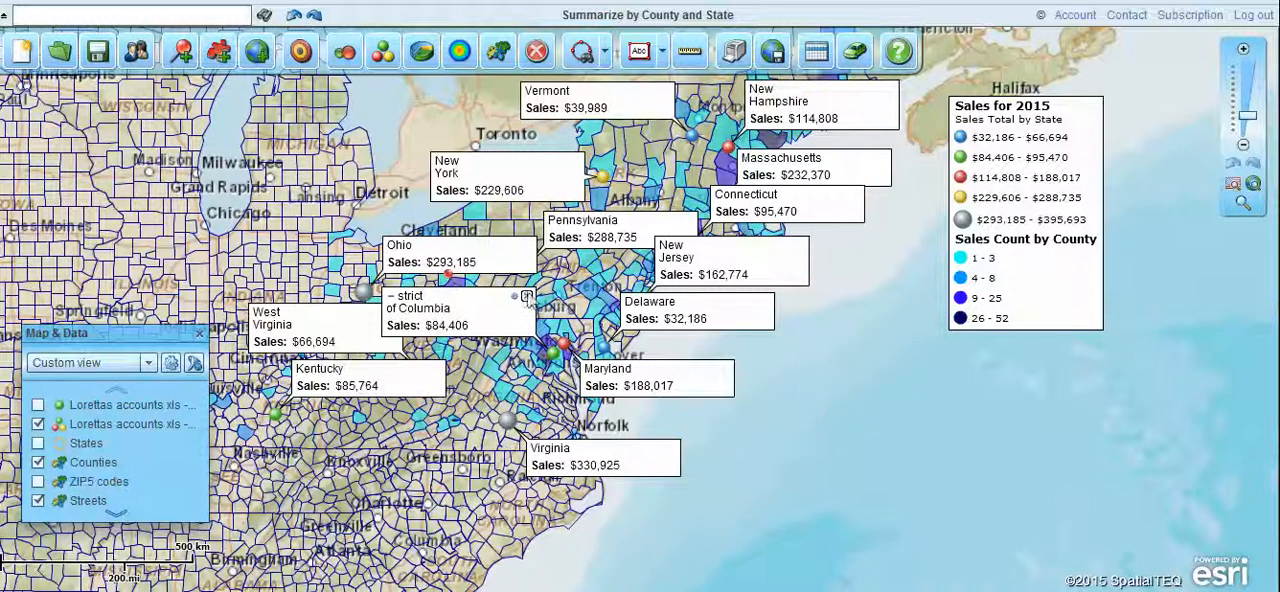
Close the District of Columbia callout and reopen it from its map symbol with its sales detail expanded.
click(527, 297)
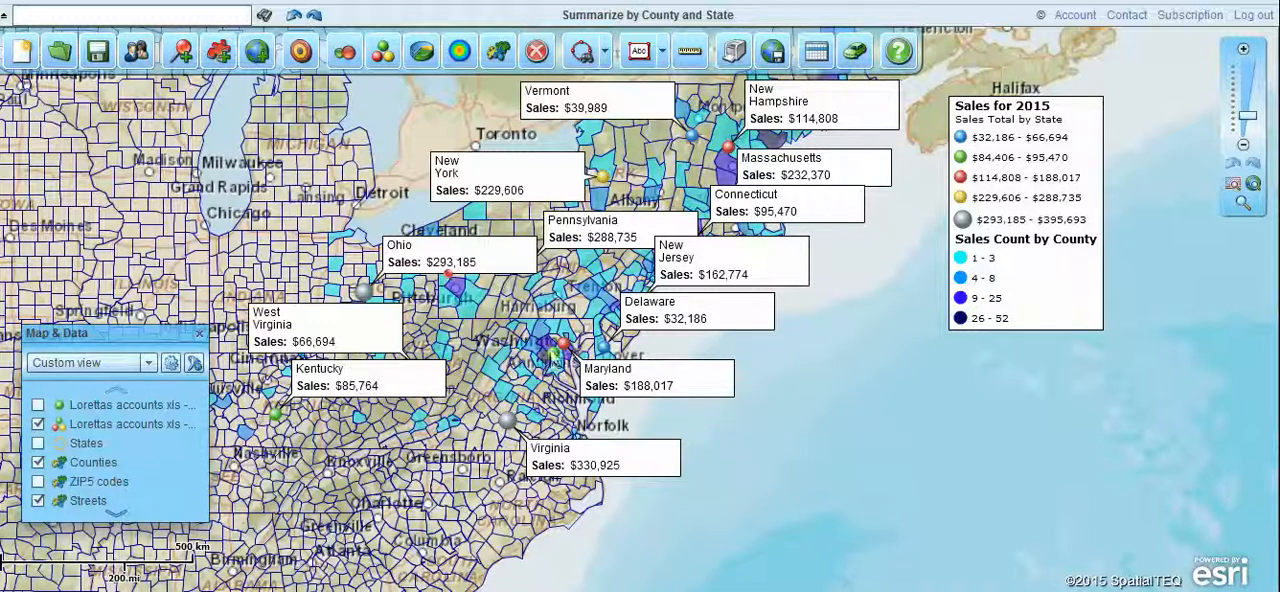
mouse_move(555, 358)
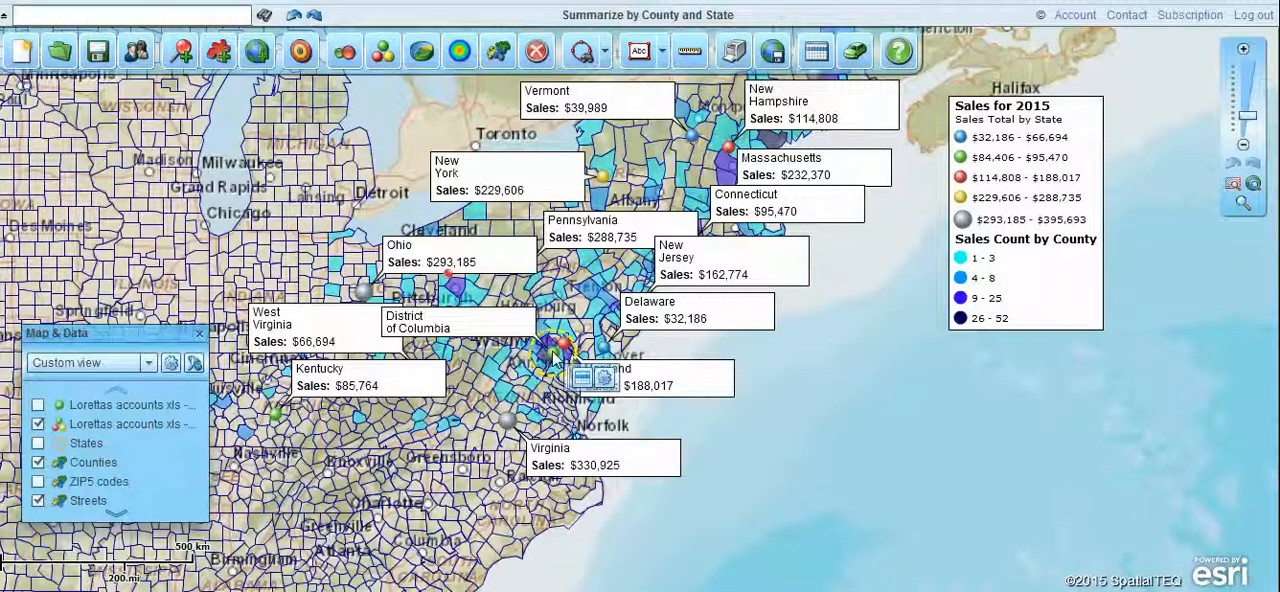
mouse_move(516, 319)
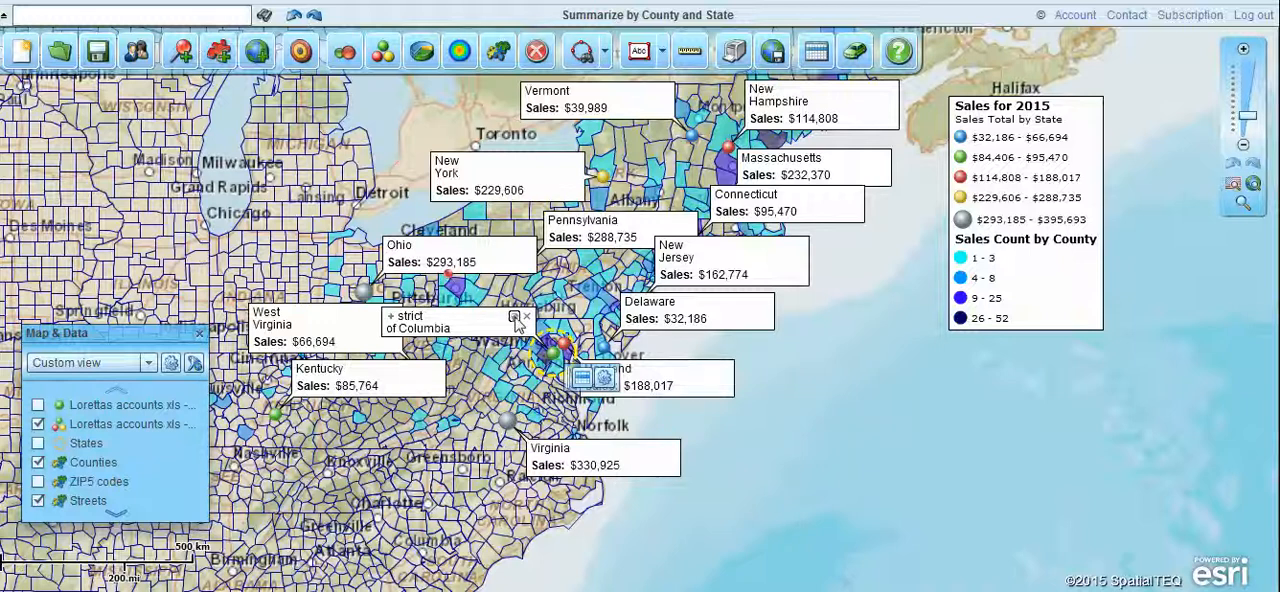
click(391, 317)
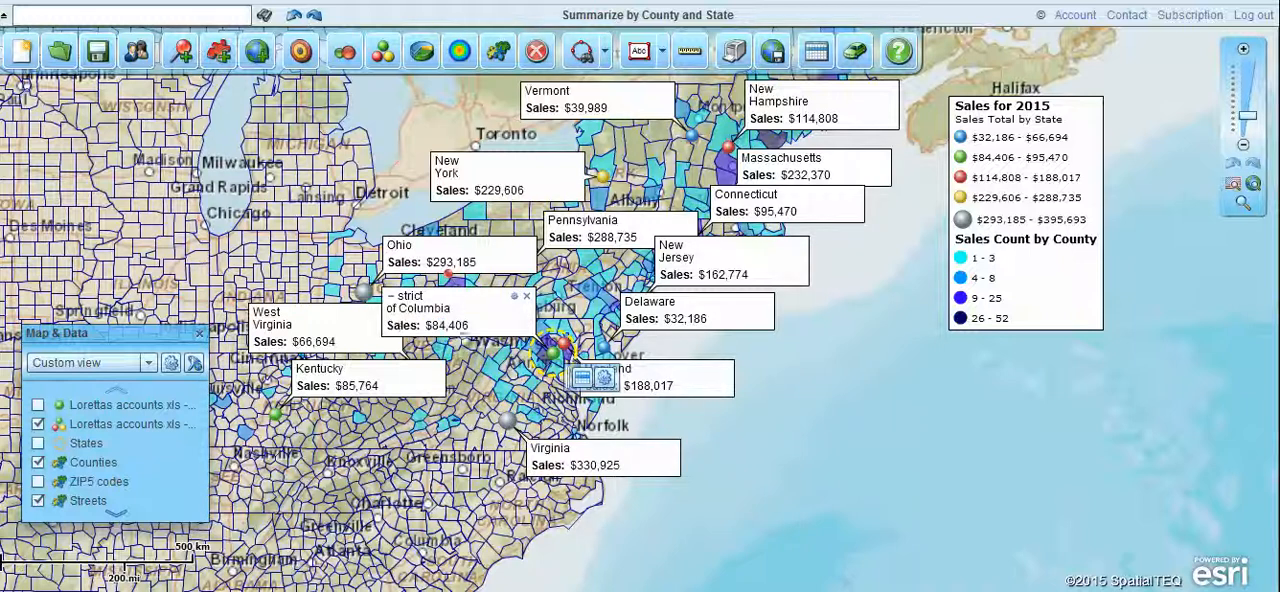
mouse_move(450, 306)
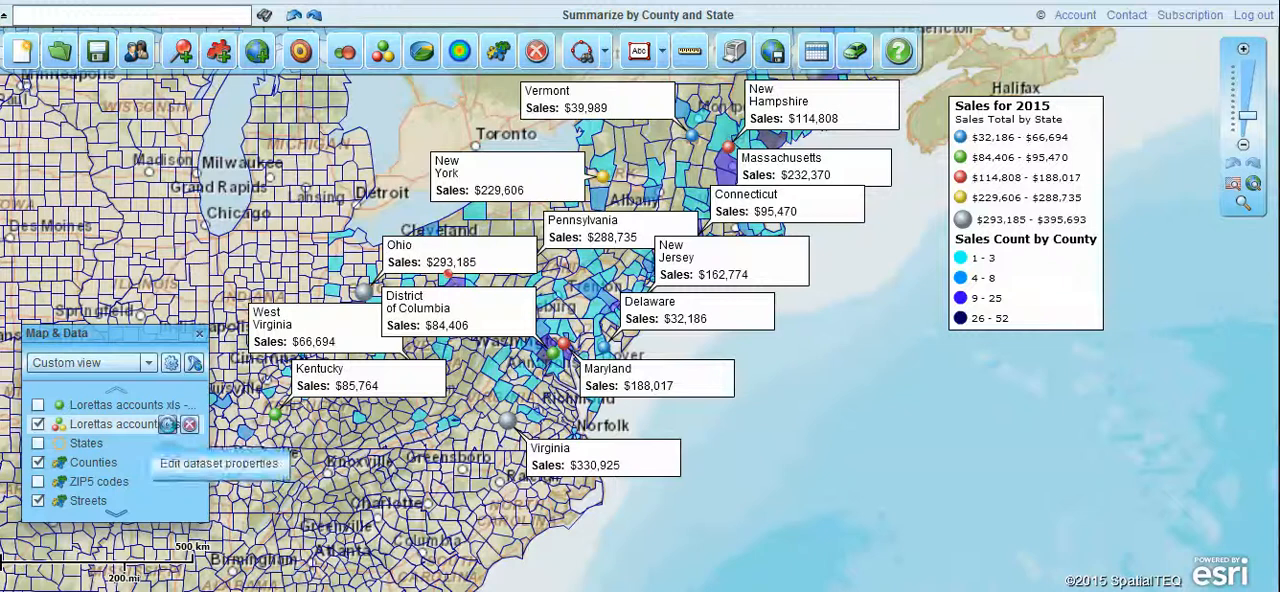
In the summarized accounts dataset's callout properties, try text color 6699FF and set the callout text back to black.
click(168, 424)
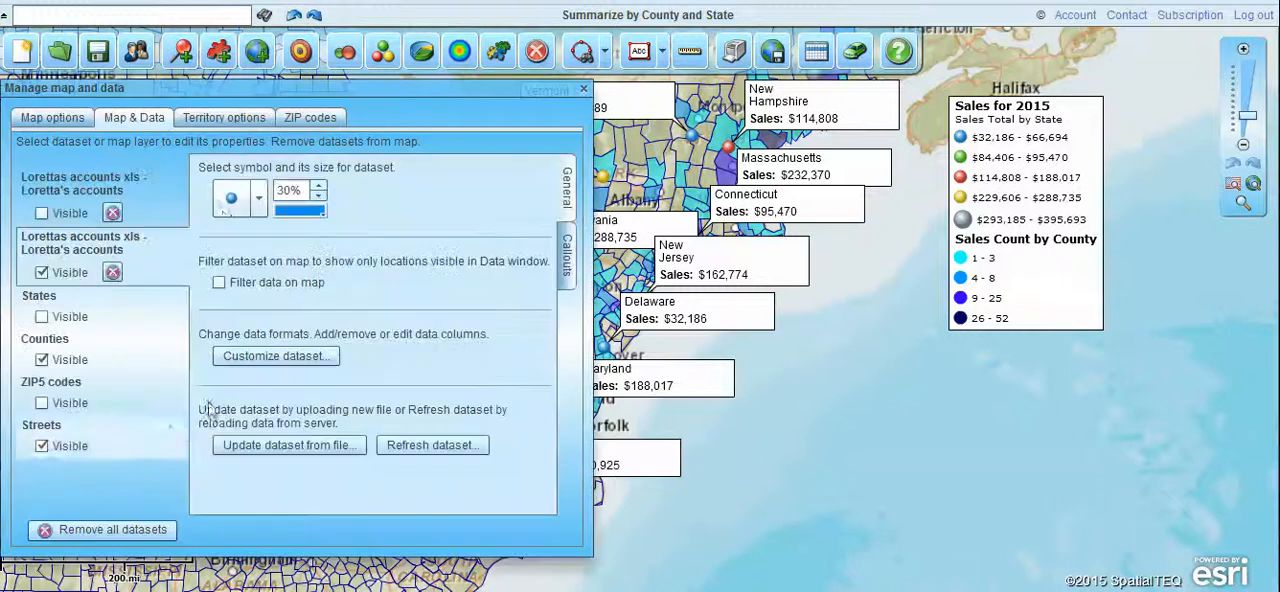
click(565, 257)
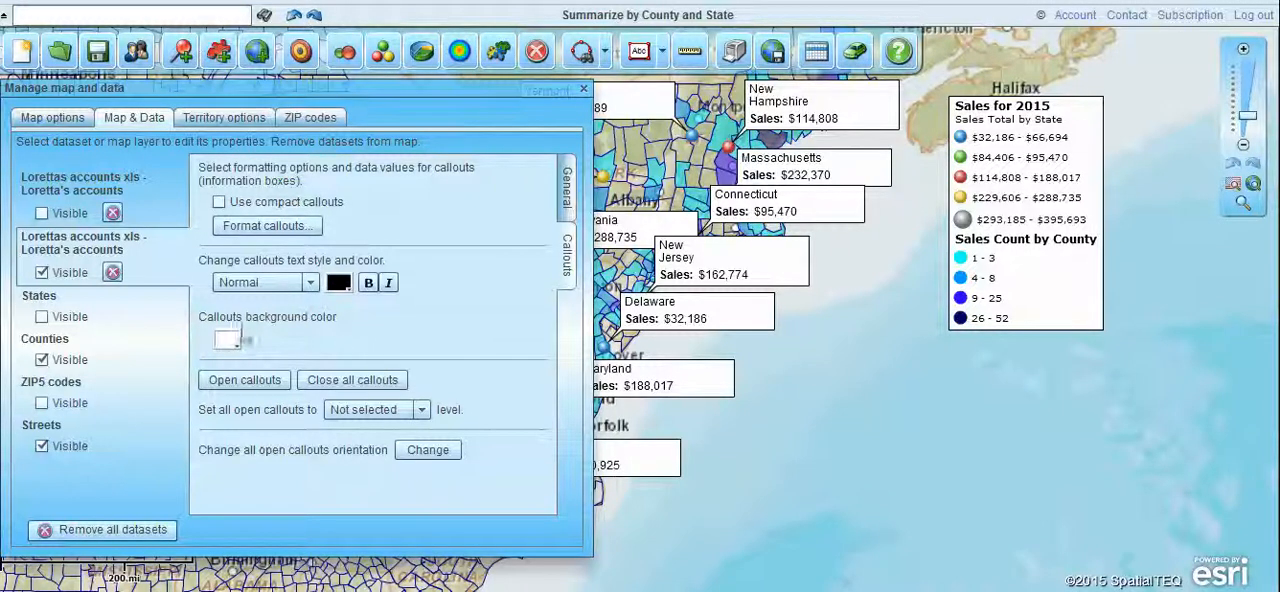
click(339, 284)
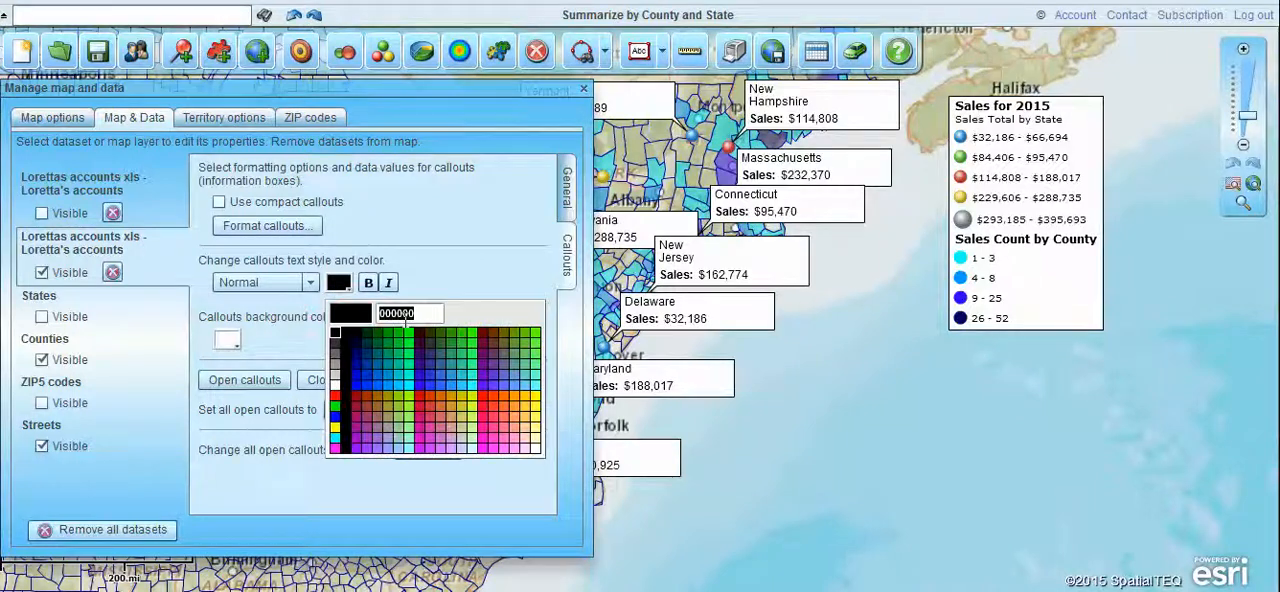
click(516, 390)
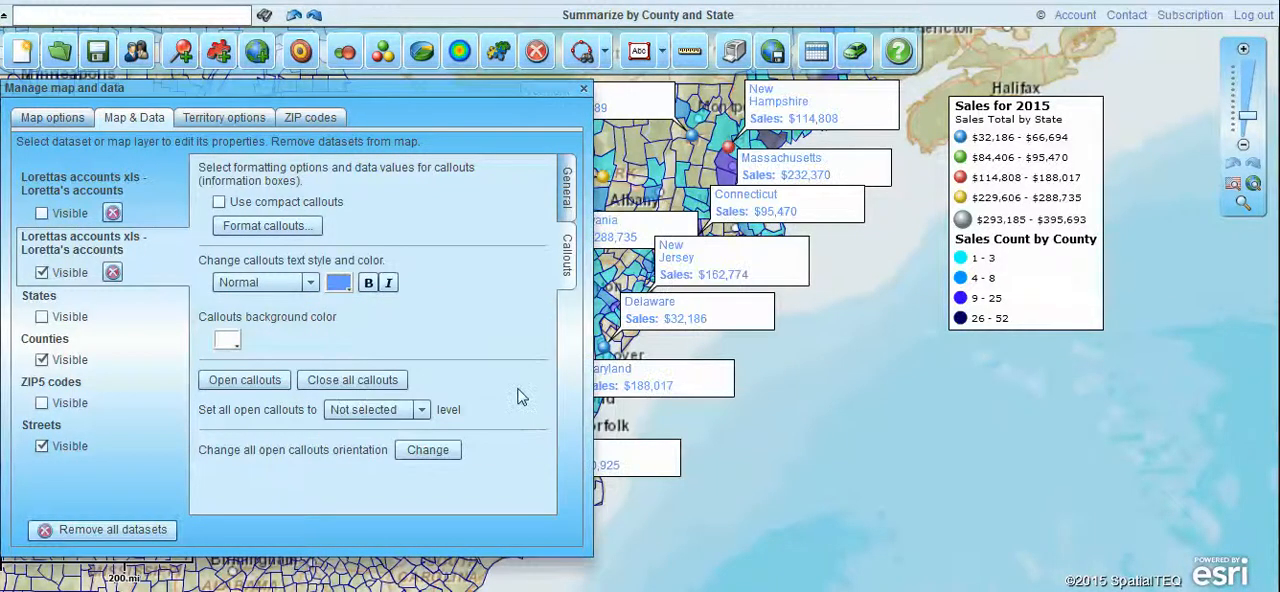
click(340, 284)
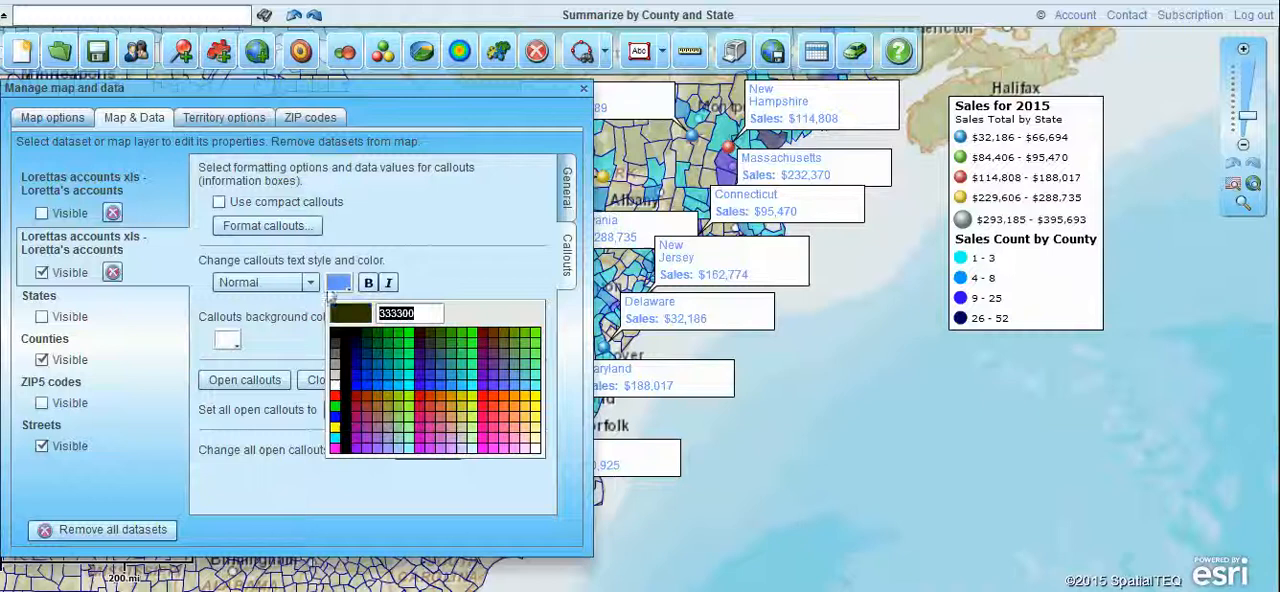
click(347, 365)
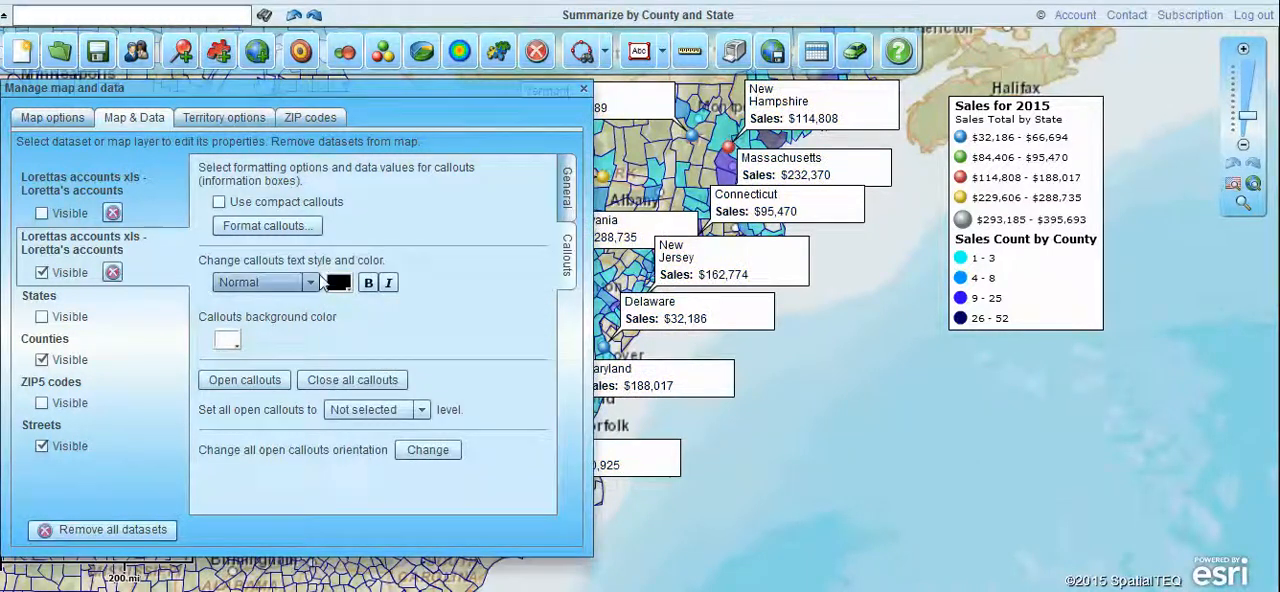
Set the background color of the state sales callouts to FFCC00 and close the dataset properties.
click(228, 342)
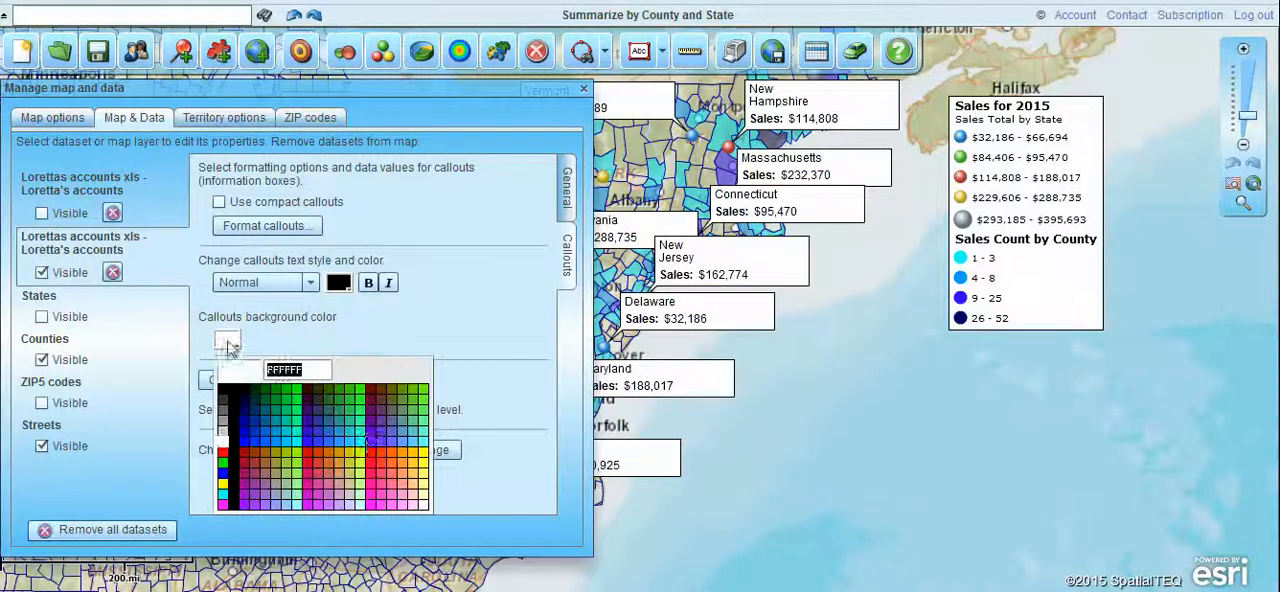
click(415, 460)
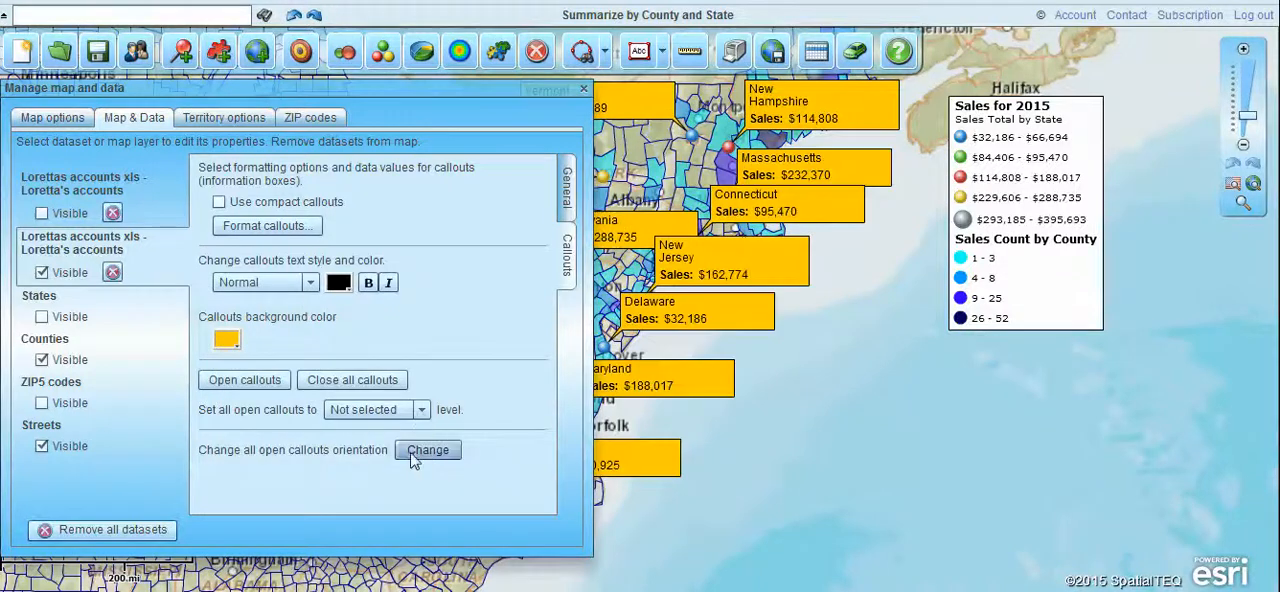
click(584, 88)
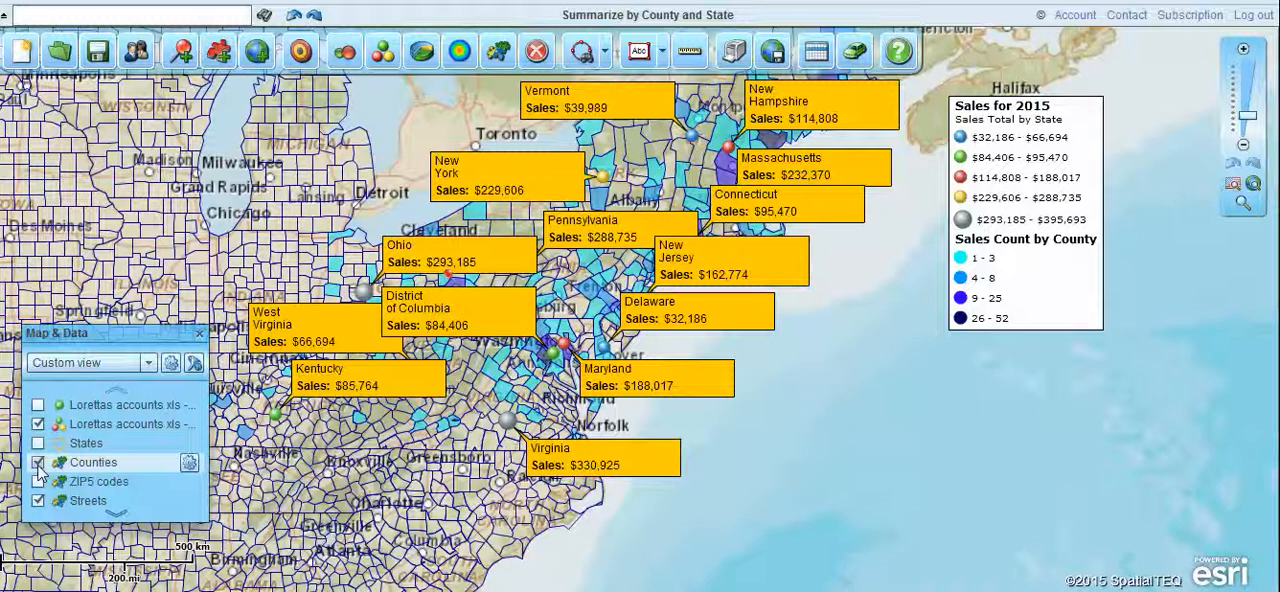
click(38, 480)
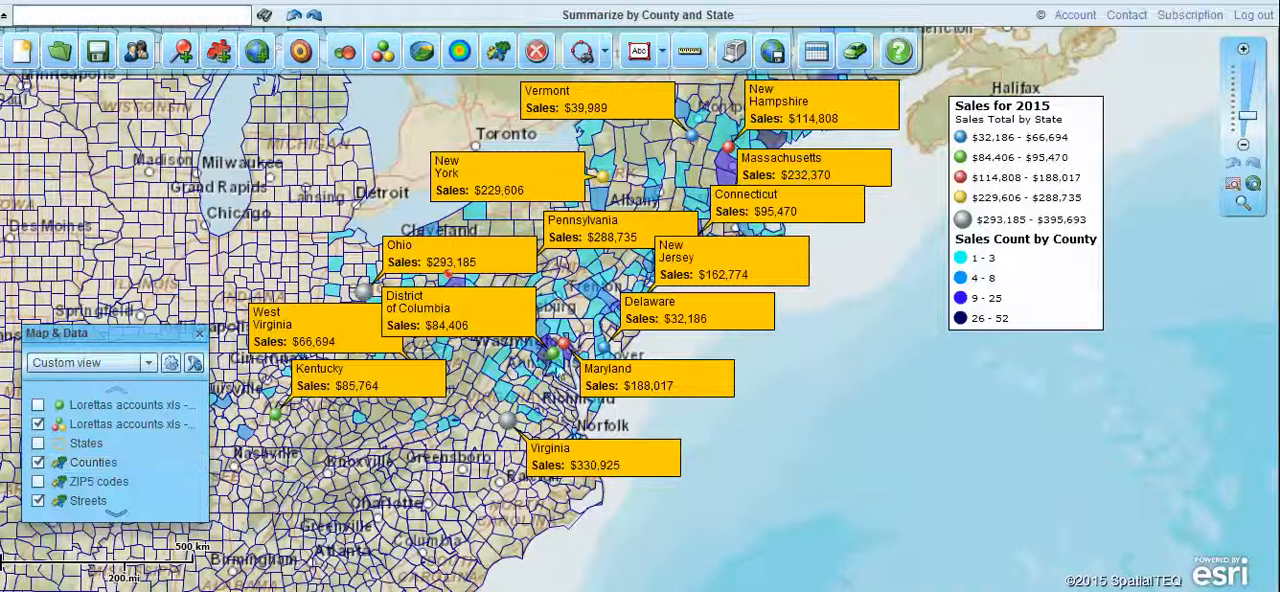
Examine the color coding setup of the Counties layer, including its data column, excluded values, count ranges and group colors.
click(496, 54)
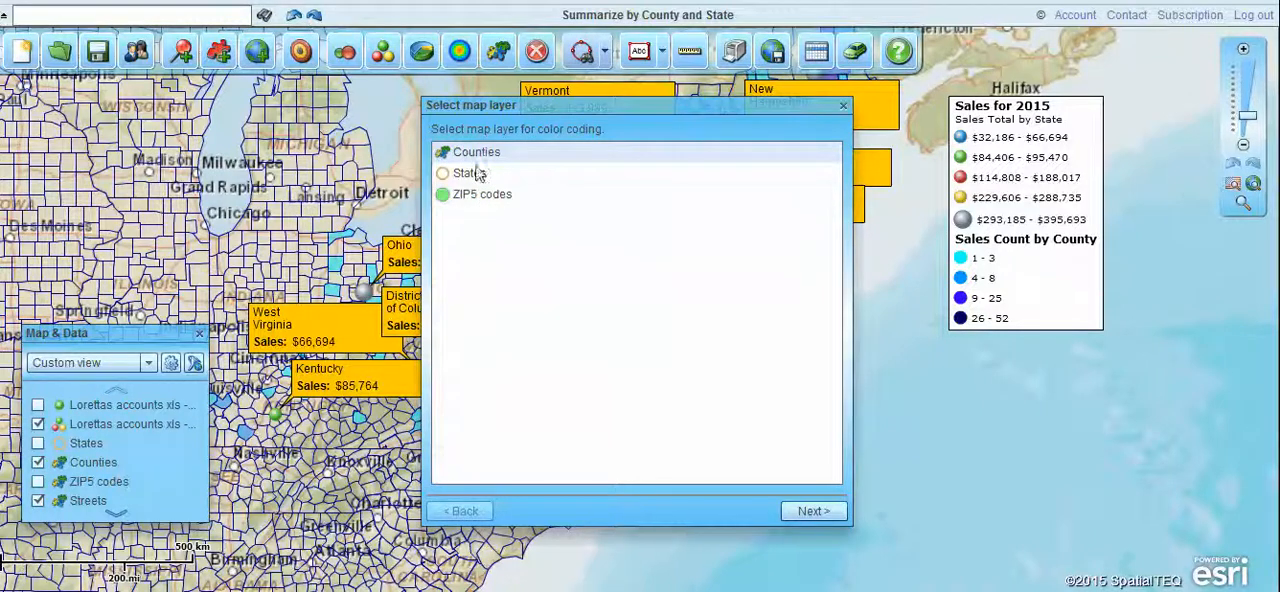
click(820, 508)
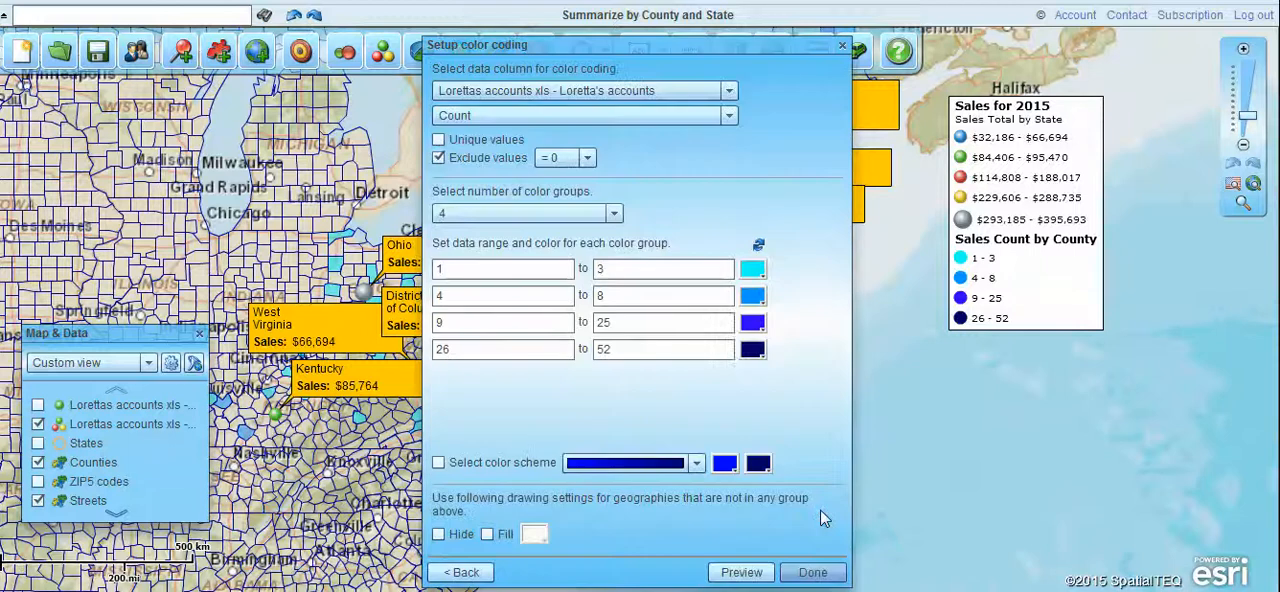
click(813, 573)
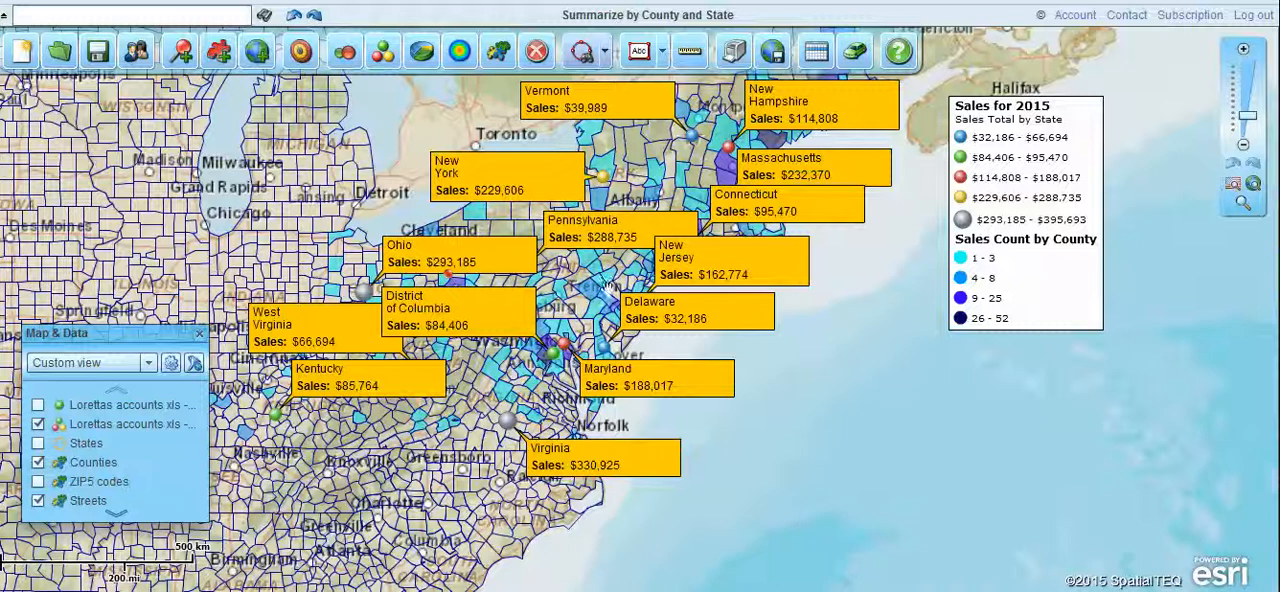
mouse_move(591, 299)
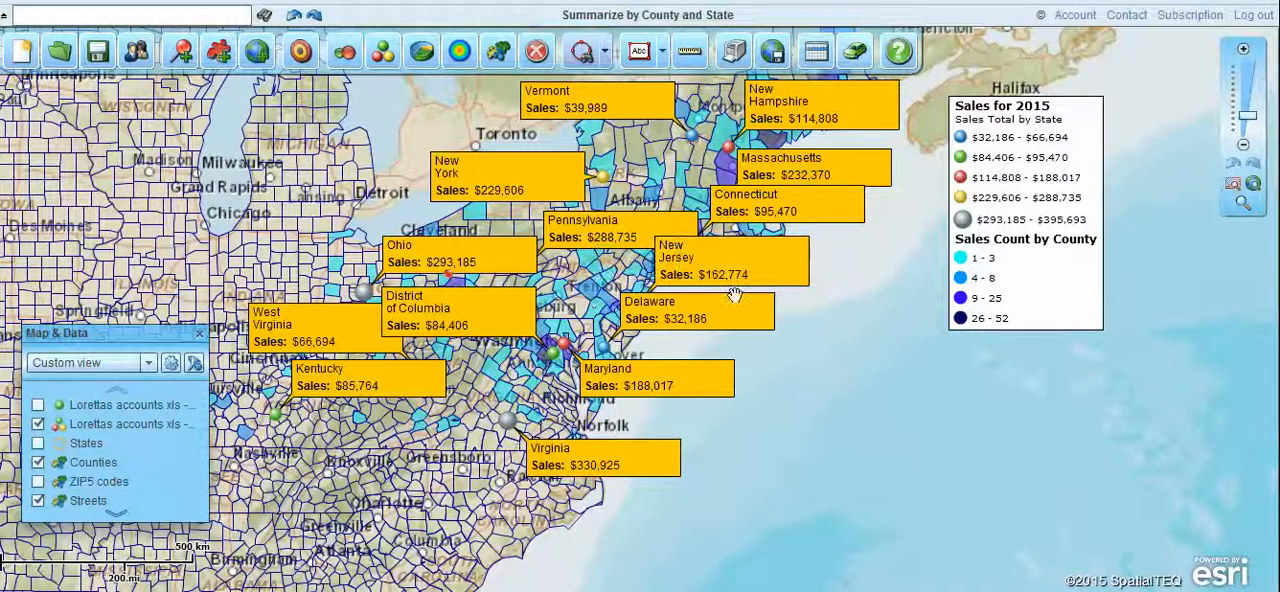
Examine the summarize-by-County option in the circle color coding setup of the summarized accounts dataset and leave the setup without applying it.
mouse_move(610, 165)
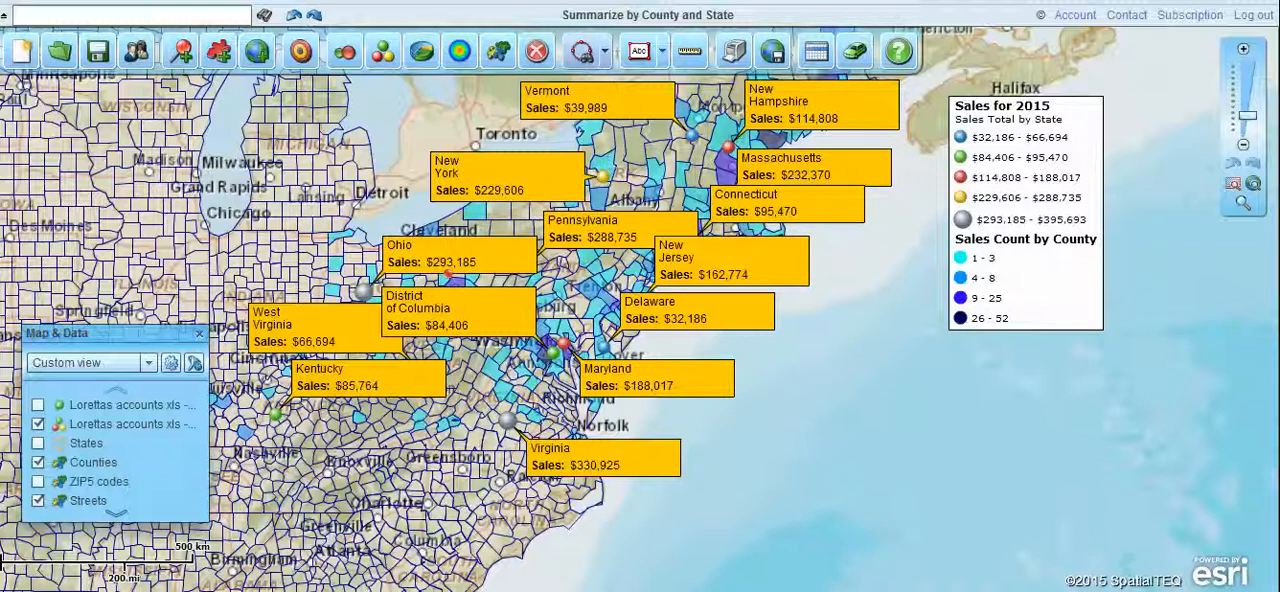
click(344, 52)
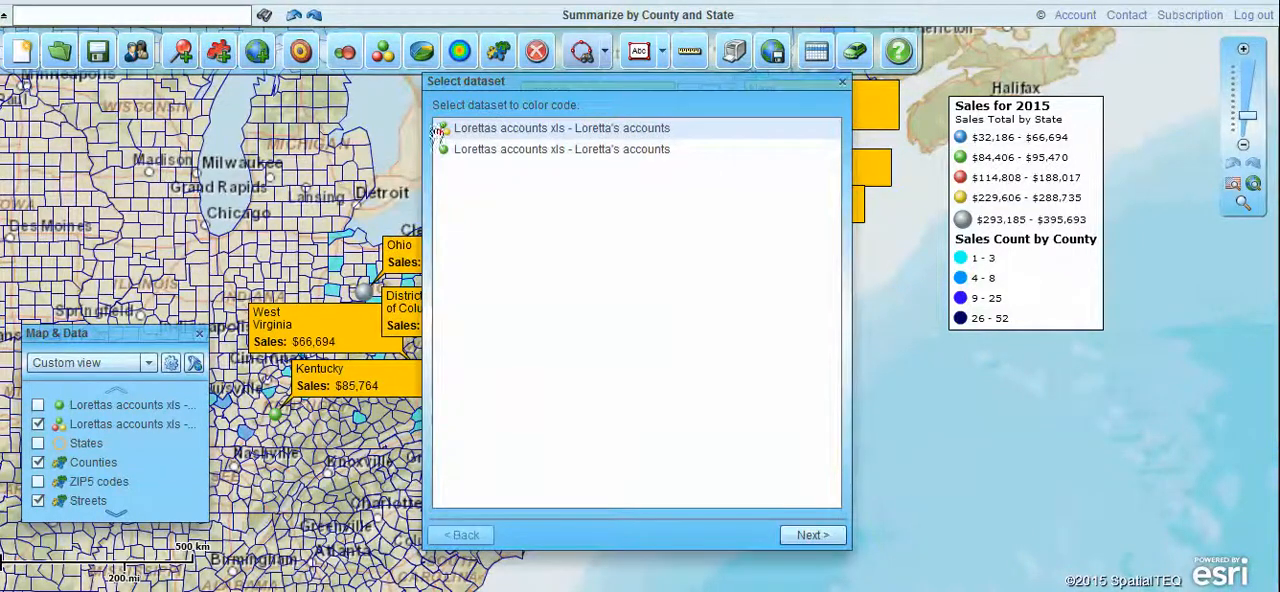
click(831, 535)
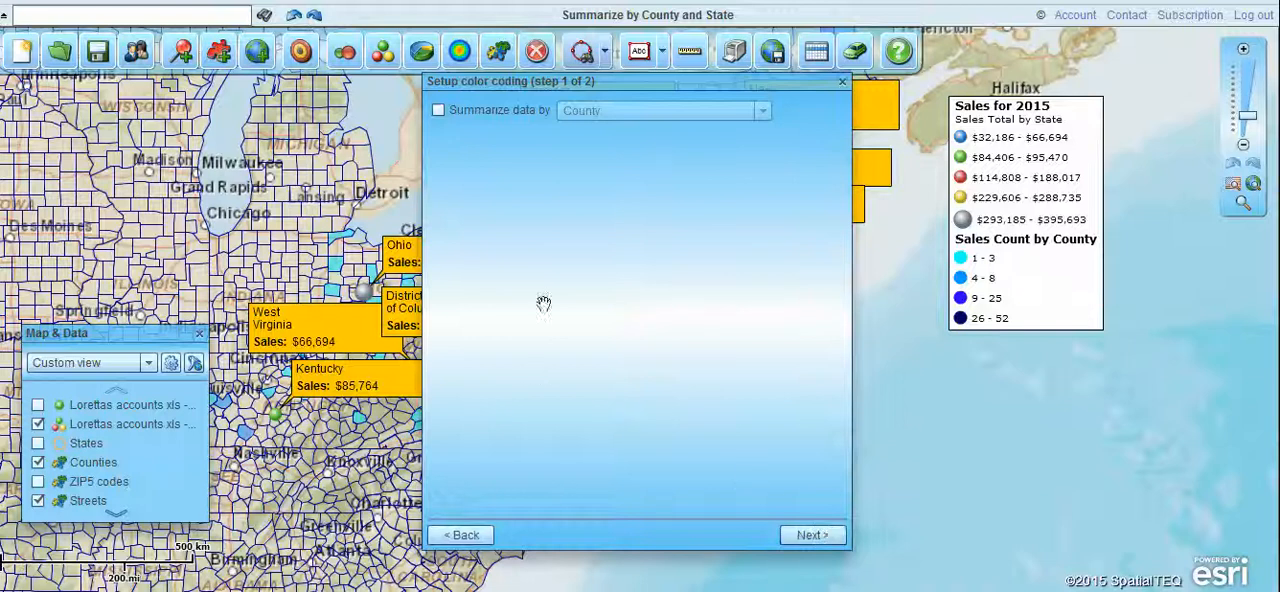
click(438, 110)
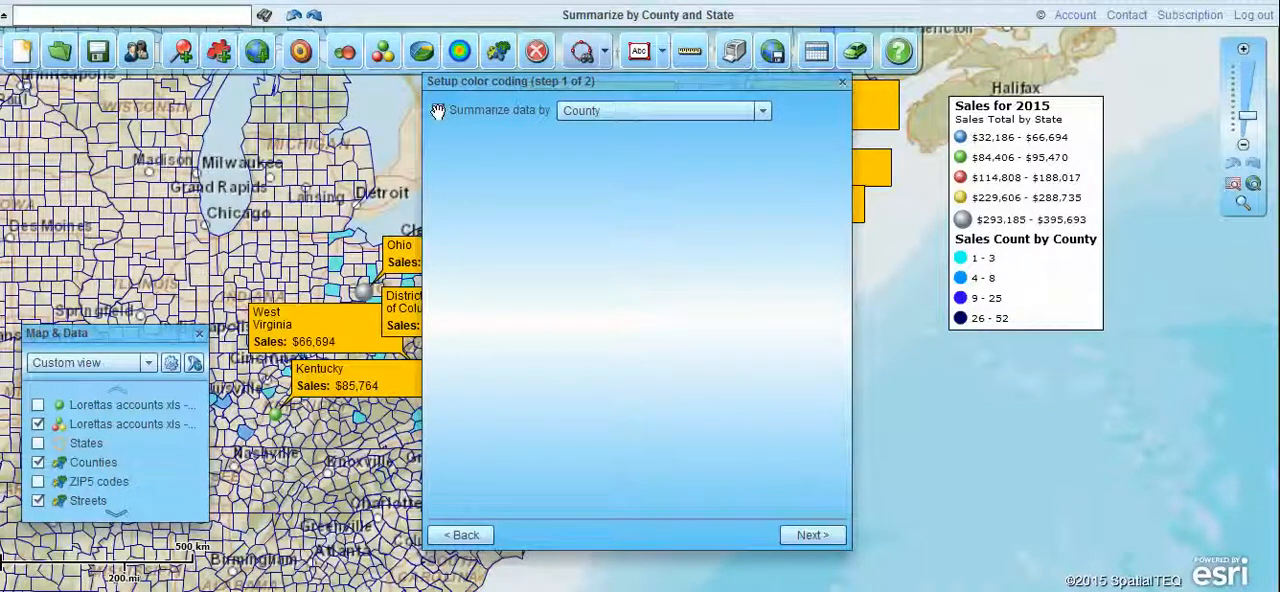
click(438, 110)
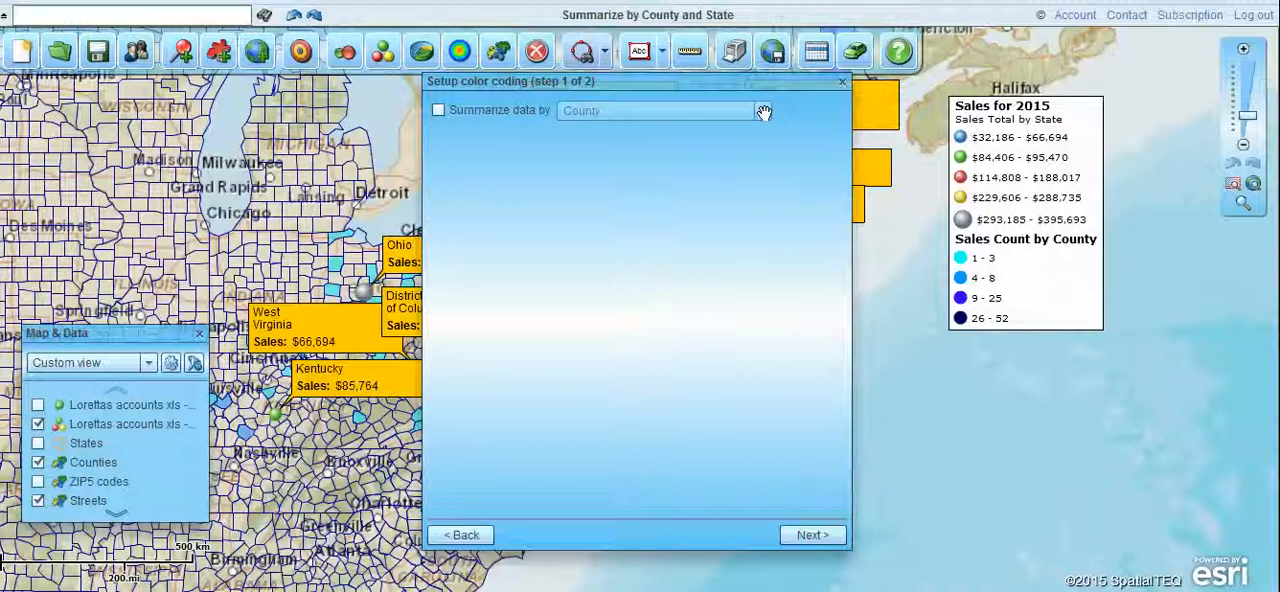
click(842, 81)
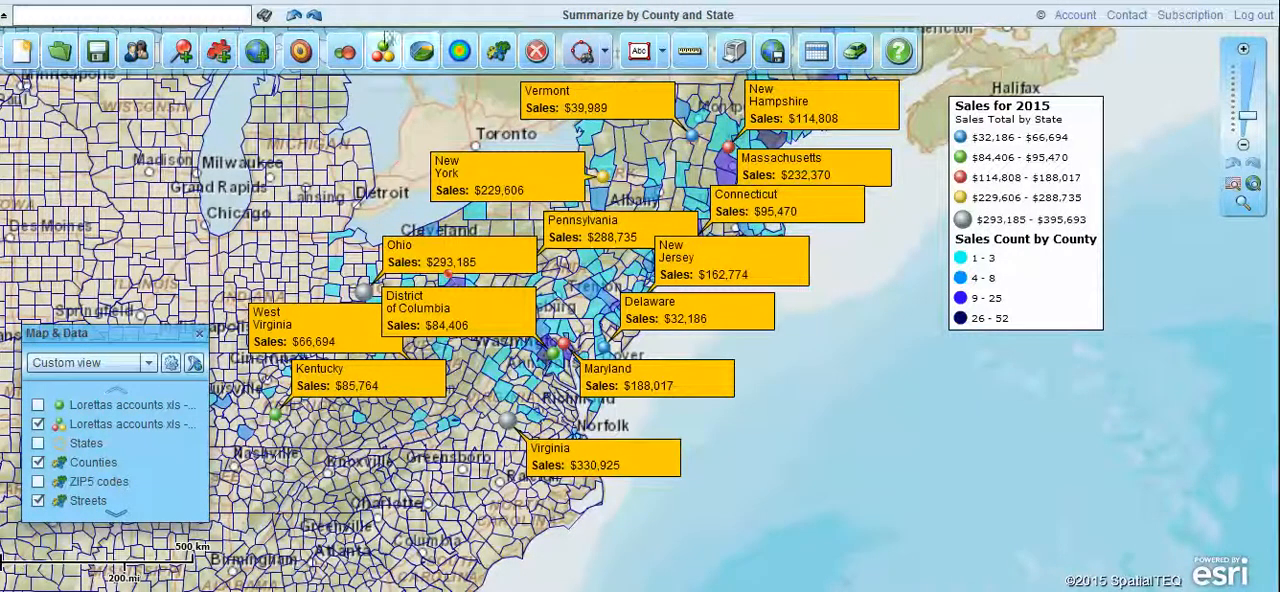
View the list of additional map layers available to add to the map.
click(257, 52)
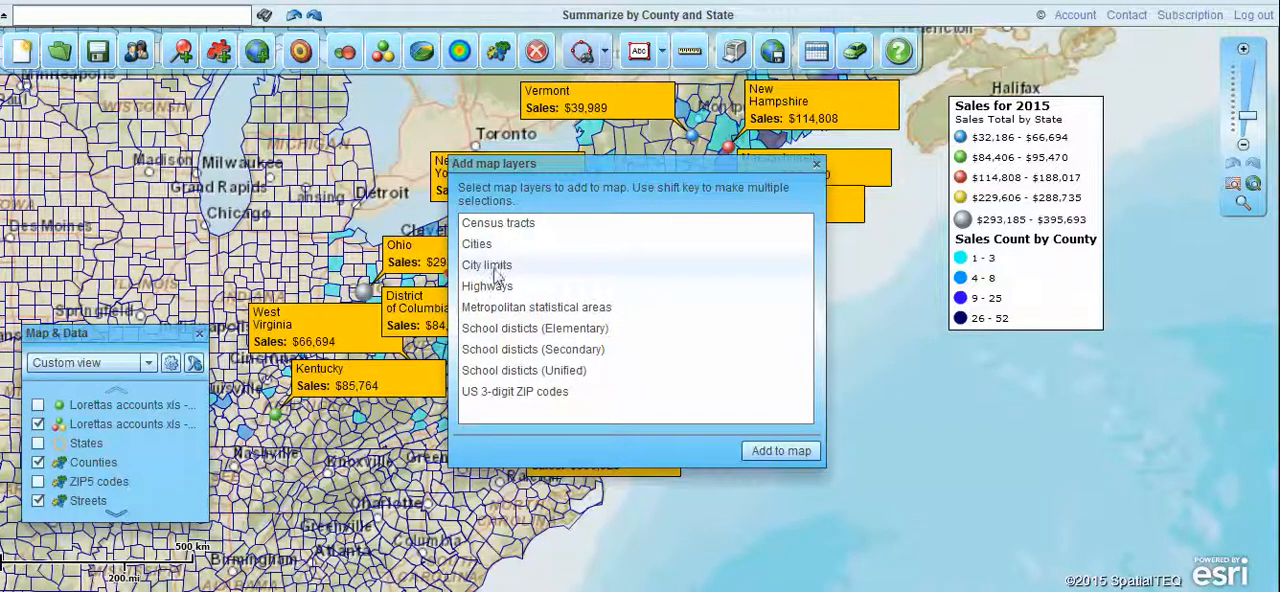
click(816, 164)
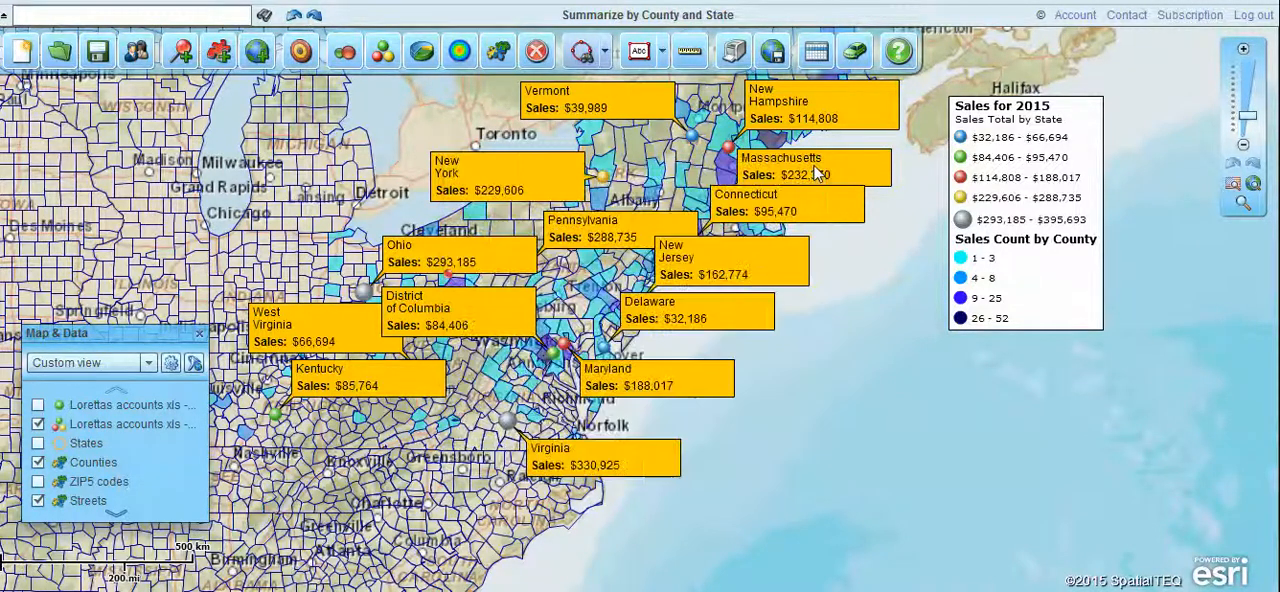
Open the accounts data table and view a summary report of its Count column.
click(814, 55)
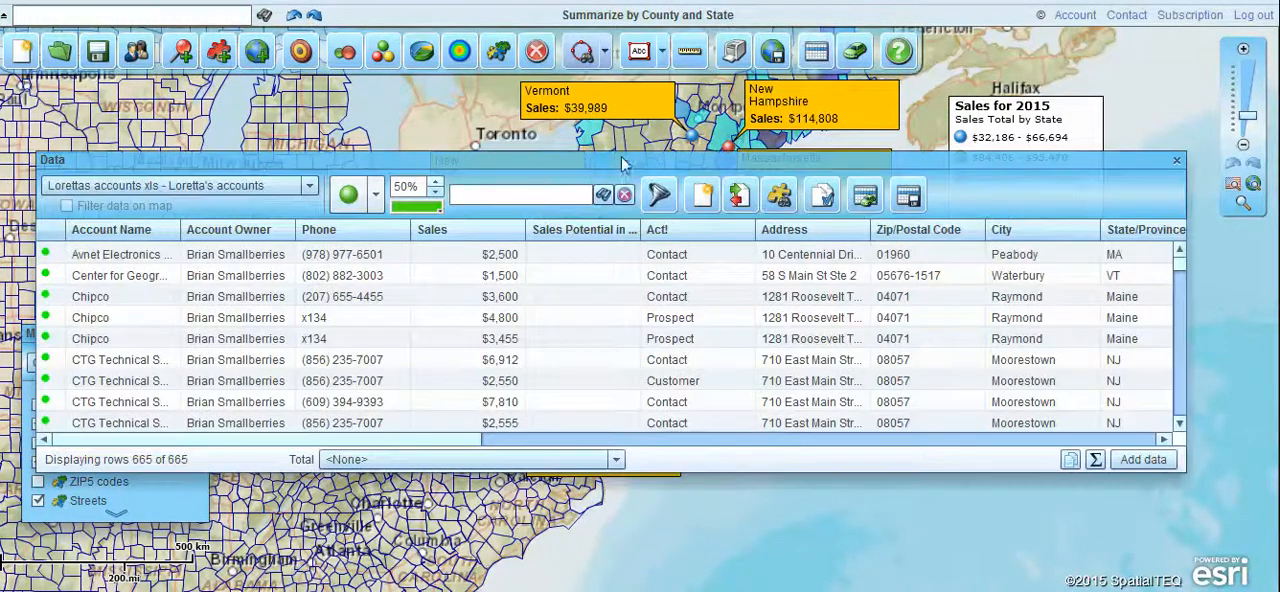
drag(621, 156, 603, 182)
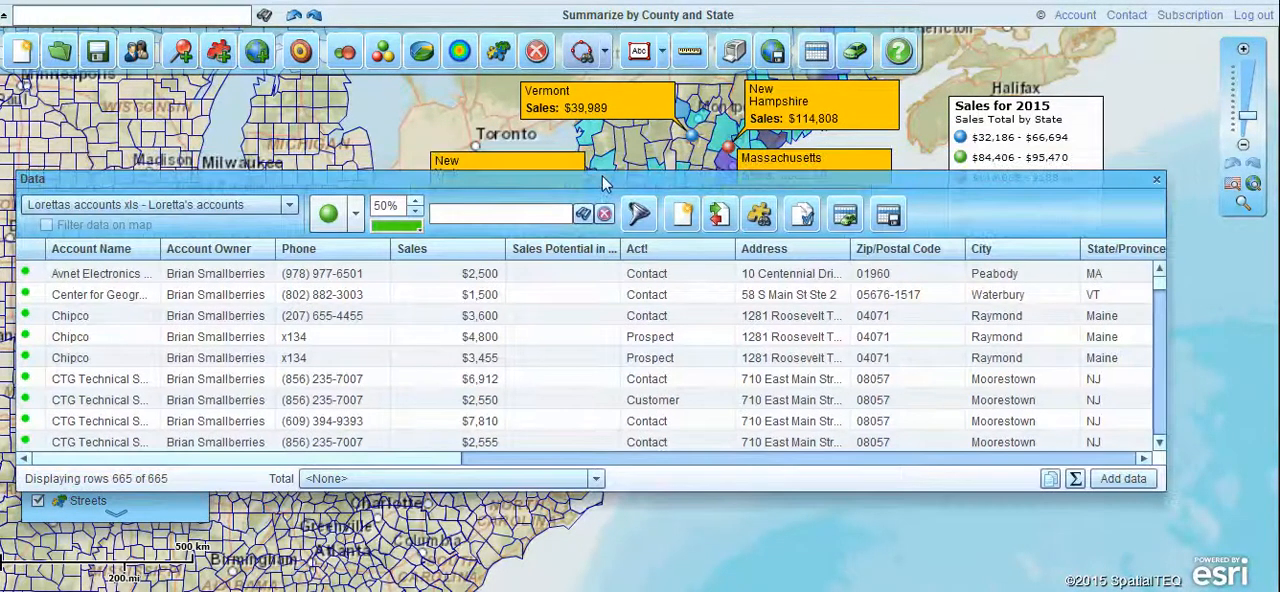
drag(737, 183, 779, 206)
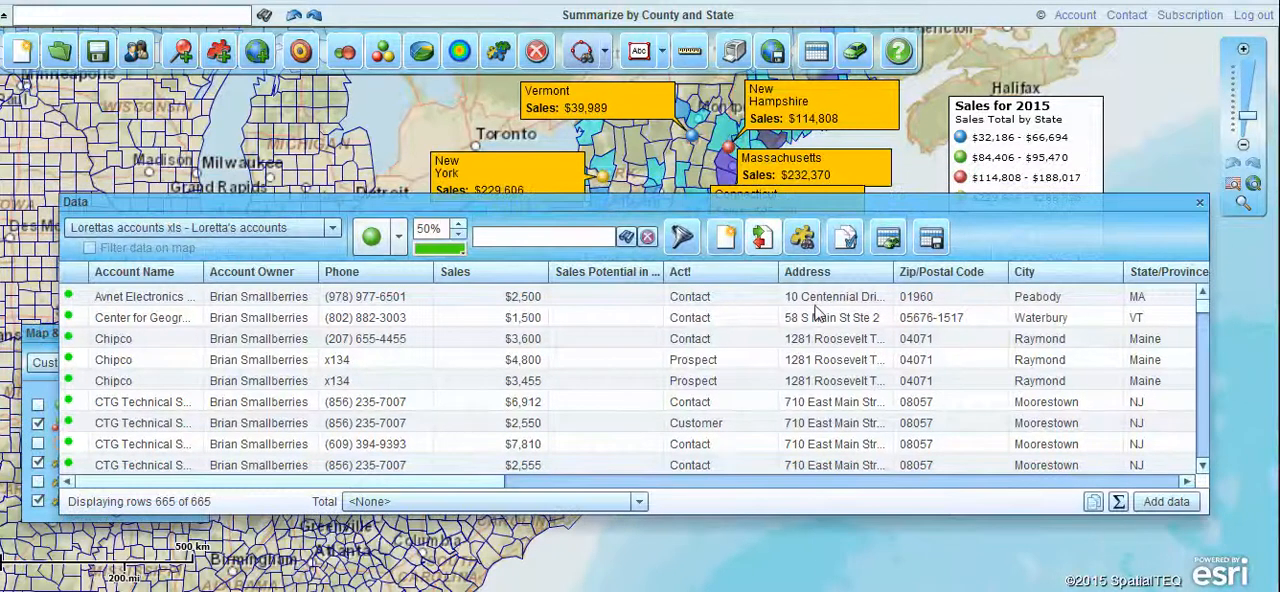
click(1118, 505)
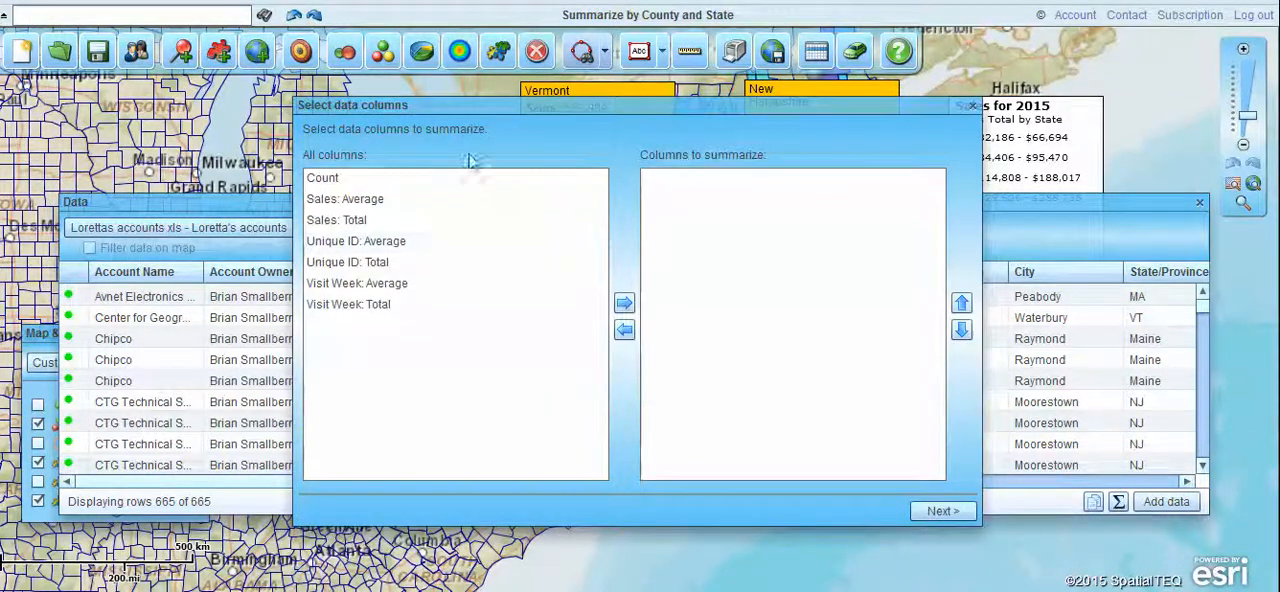
click(334, 182)
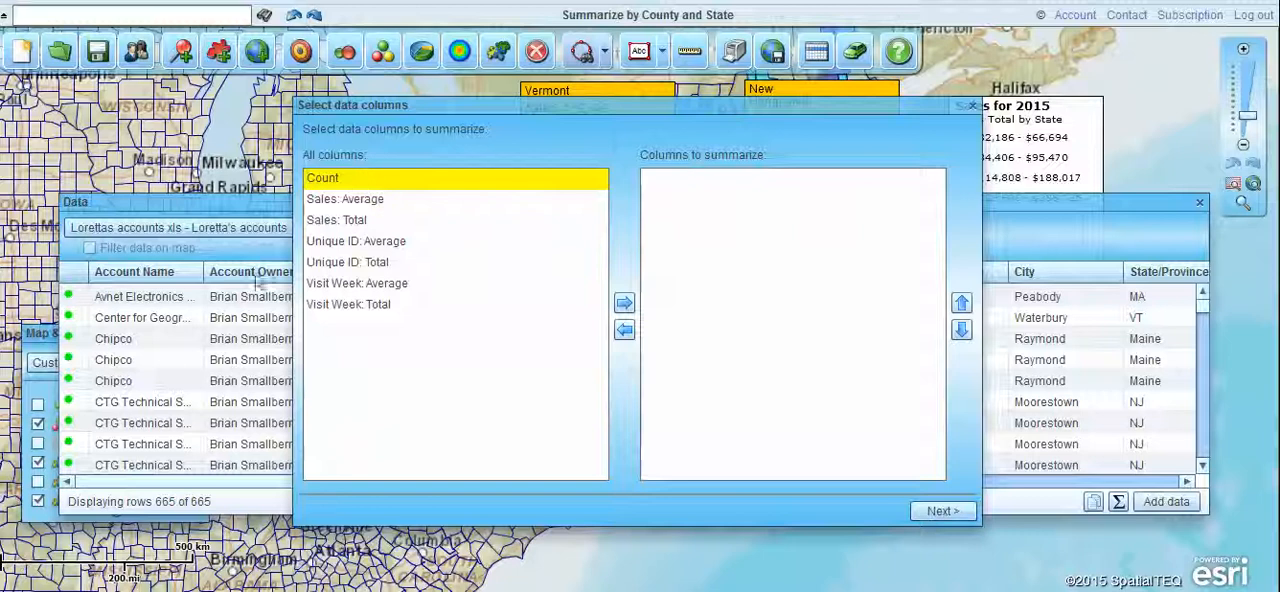
click(623, 302)
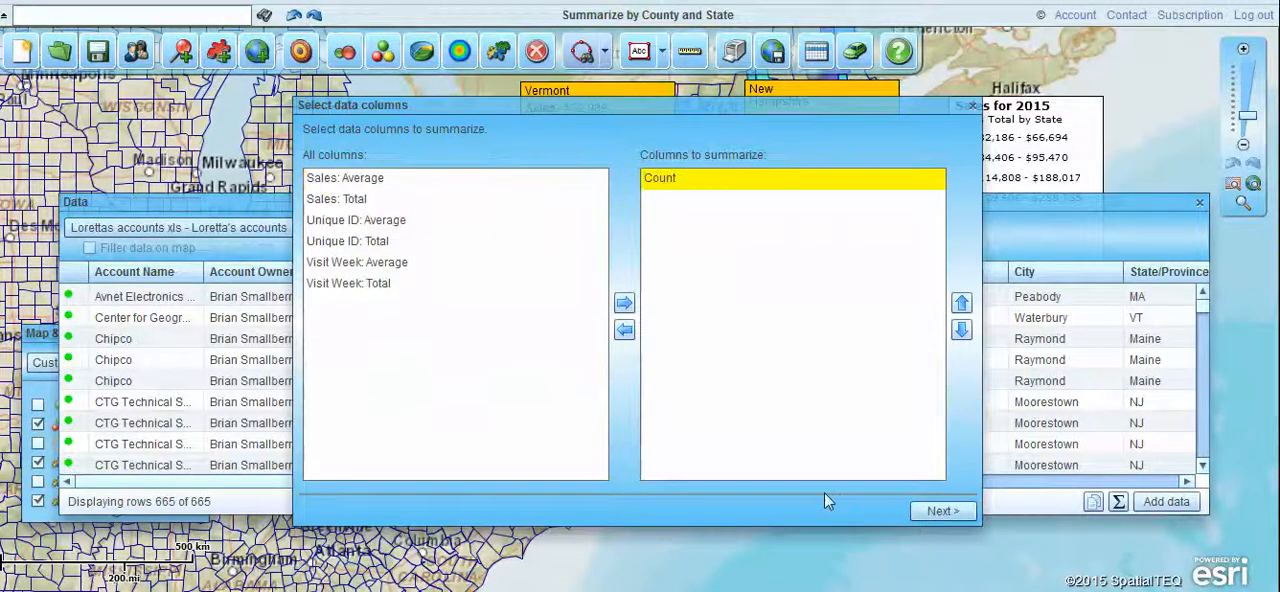
click(950, 512)
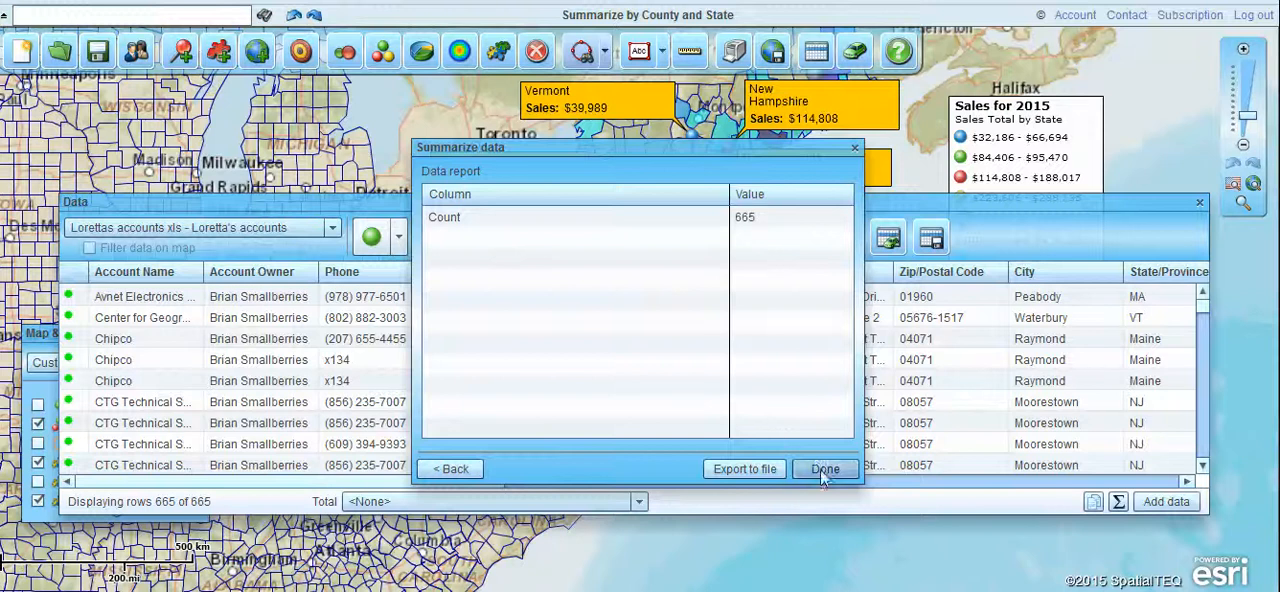
click(819, 474)
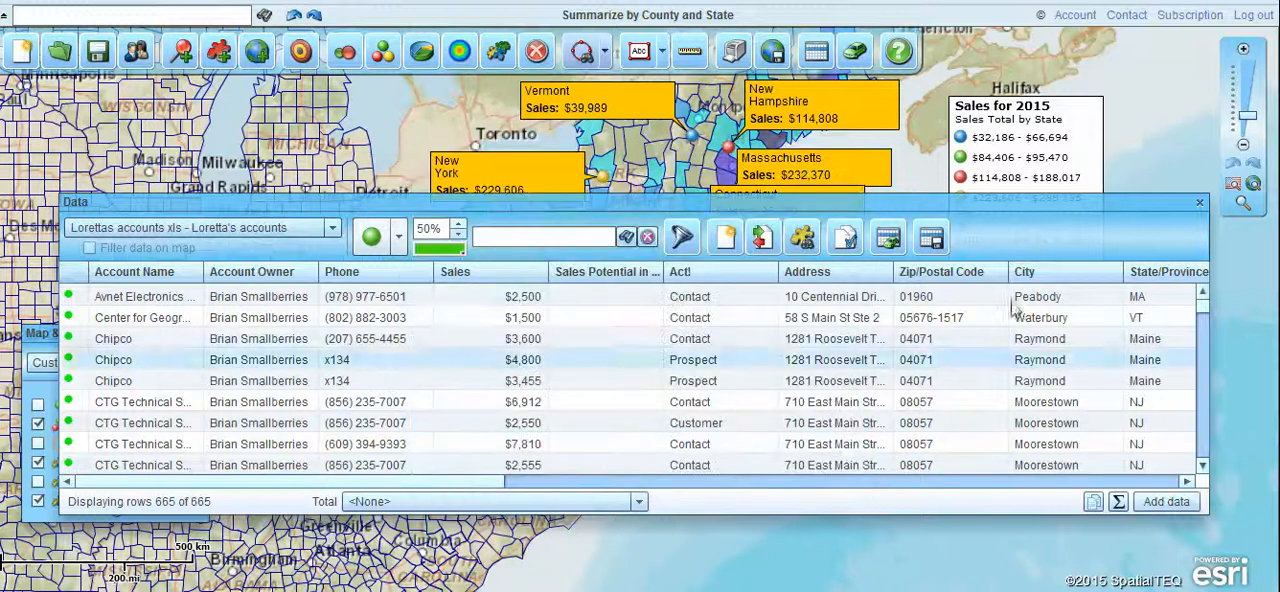
Start a summary of the Ter 1 ZIP code territory with Population (2013), Population density per sq. mi (2013) and Population (2013): 40 - 44 years.
click(296, 227)
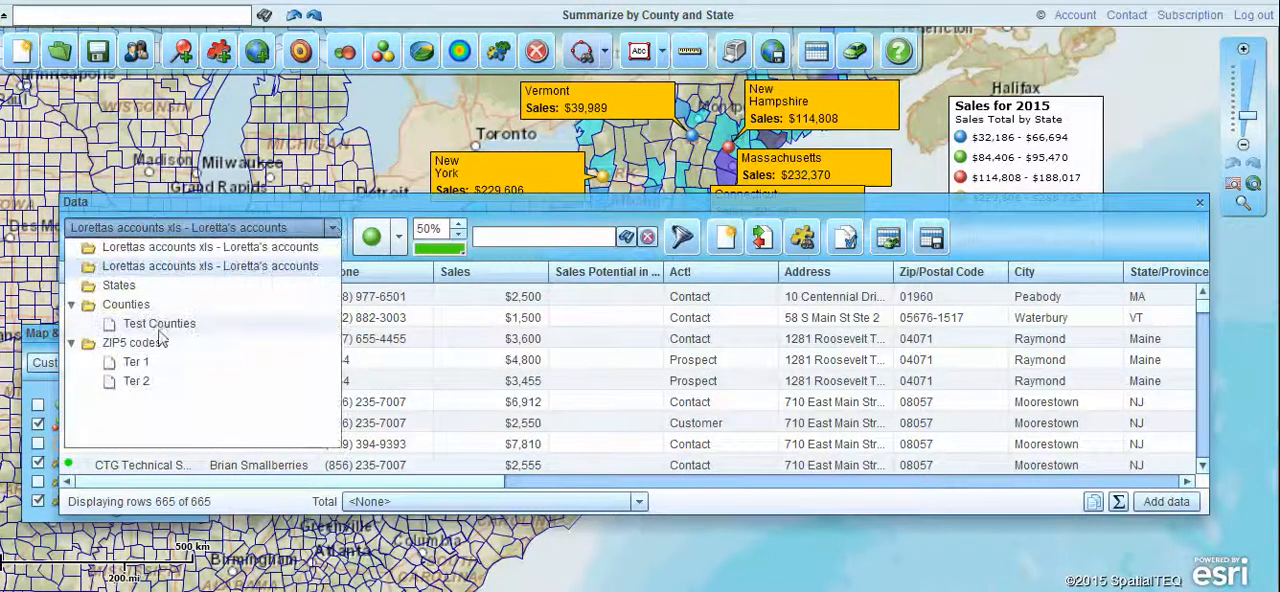
click(140, 361)
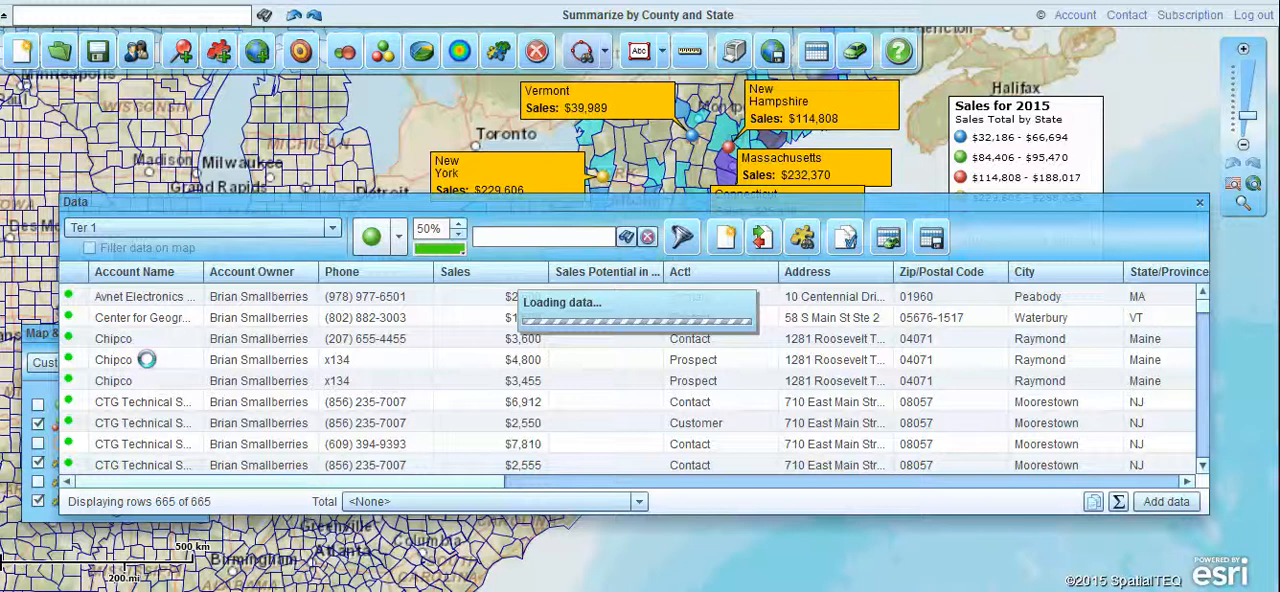
click(1119, 502)
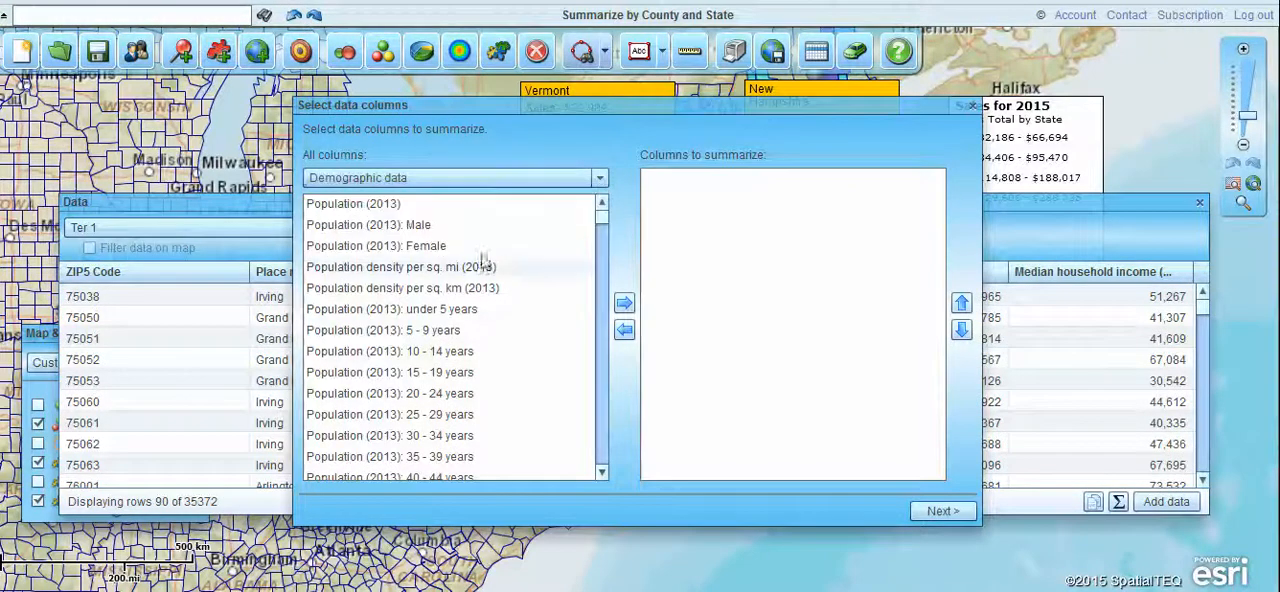
click(462, 205)
click(624, 302)
click(365, 252)
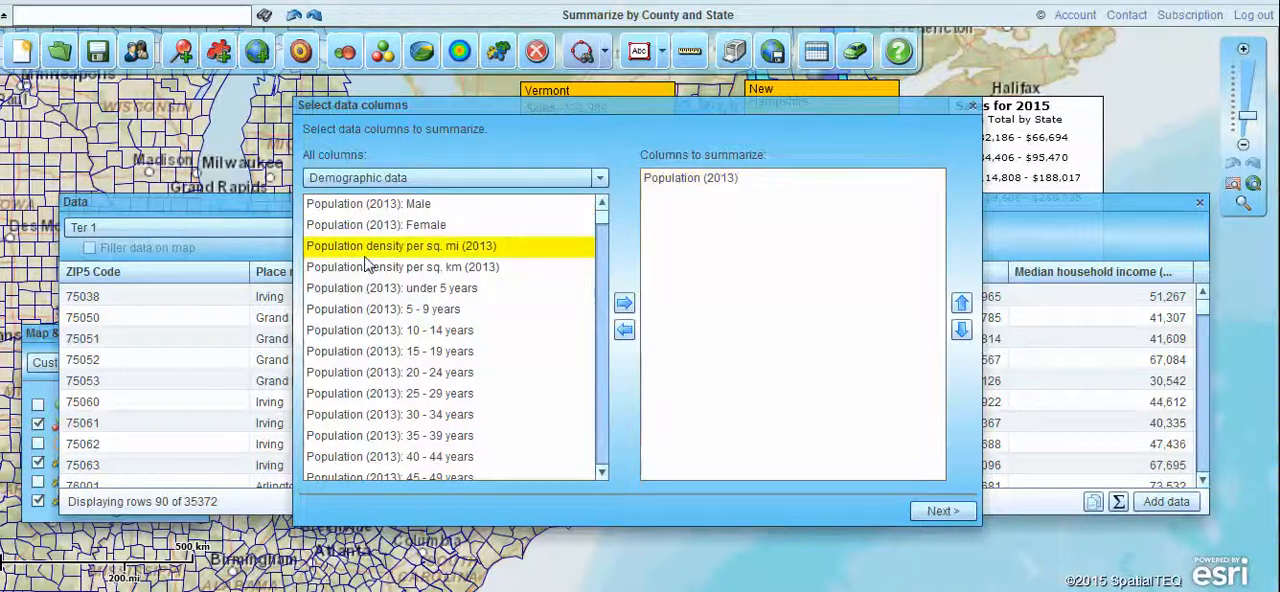
click(624, 302)
click(390, 435)
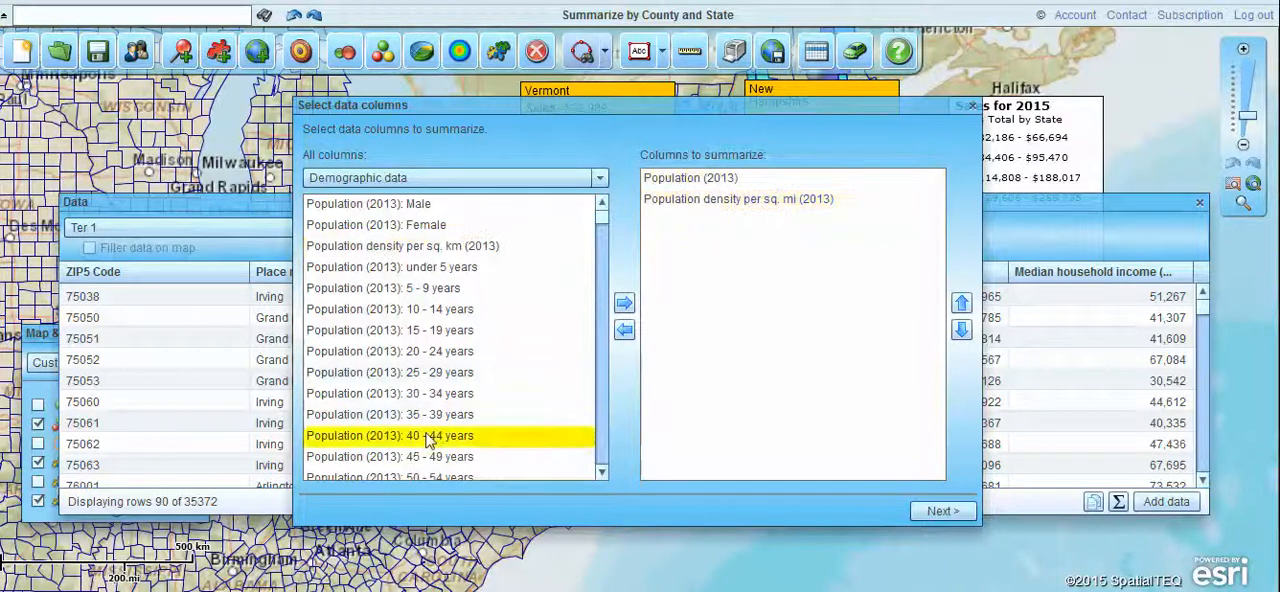
click(624, 302)
Add Visit Week: Average and Sales: Total from the accounts dataset to the columns to summarize.
click(600, 178)
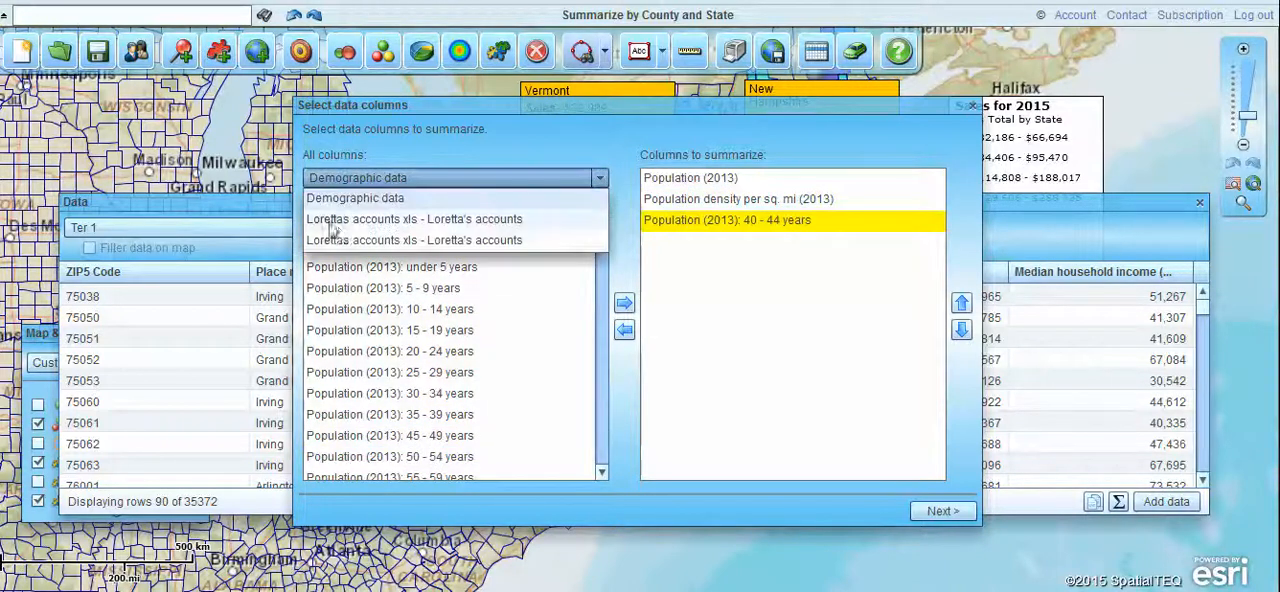
click(346, 220)
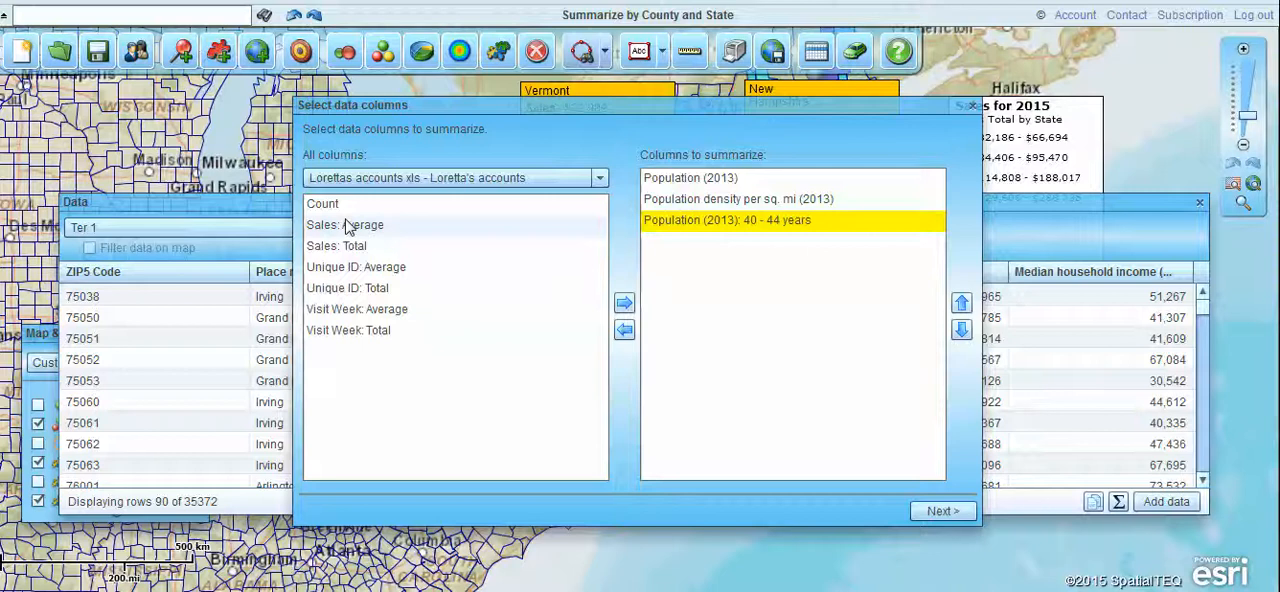
click(340, 312)
click(624, 302)
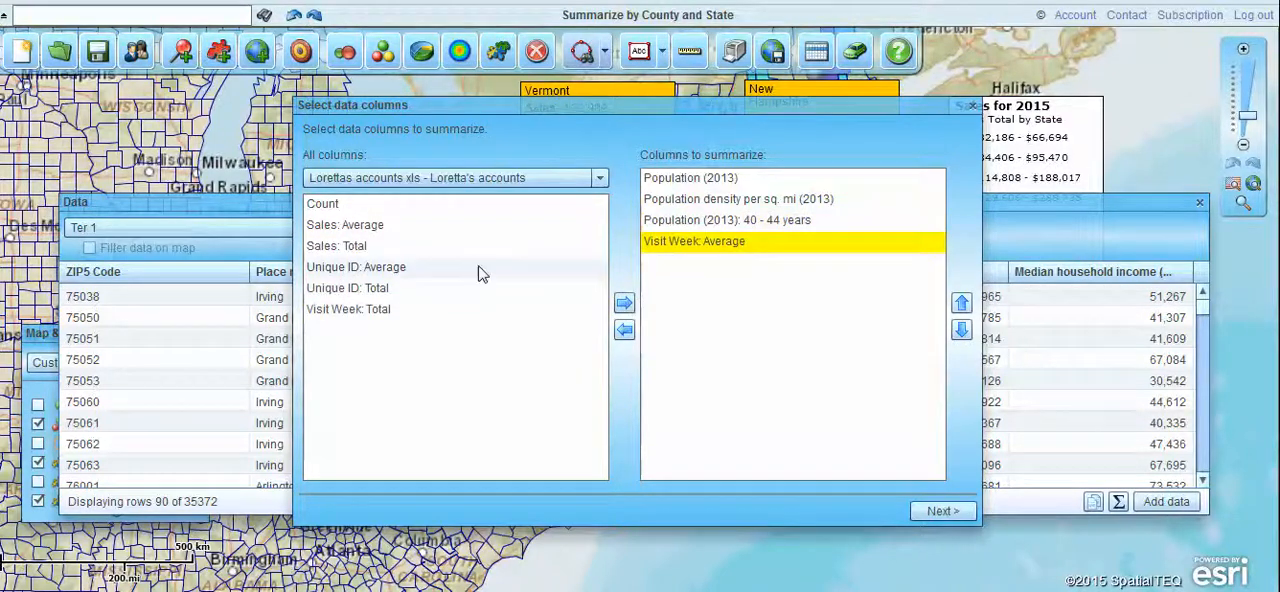
click(330, 247)
click(624, 302)
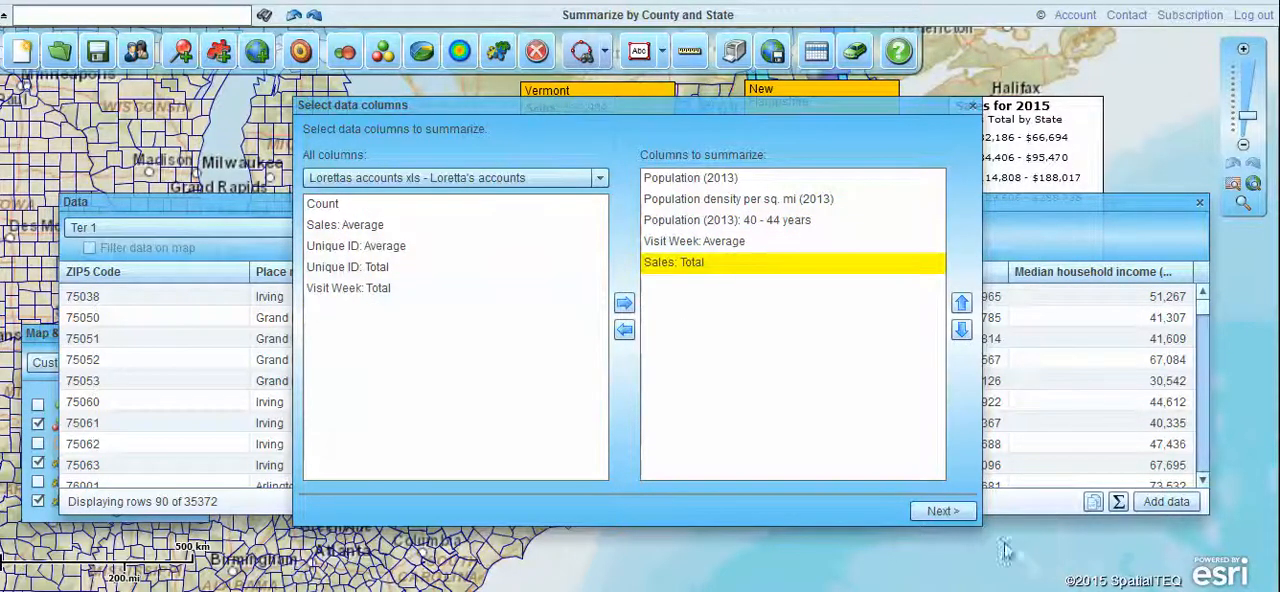
Generate the Ter 1 data report, export it to a file and save the report.
click(935, 513)
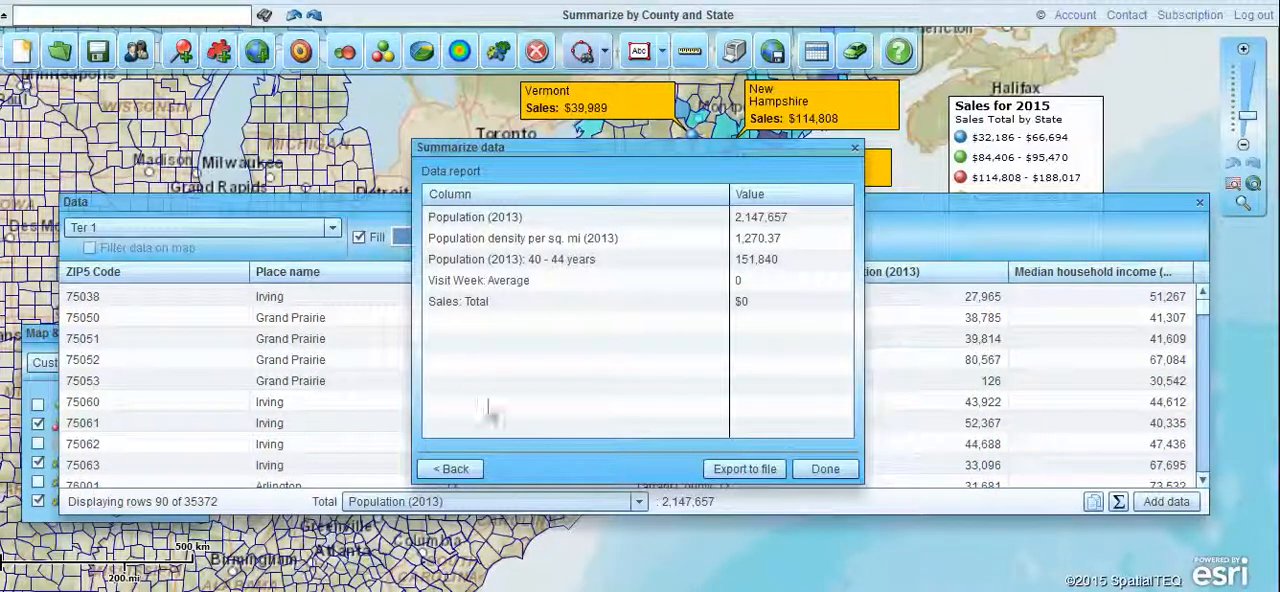
click(728, 471)
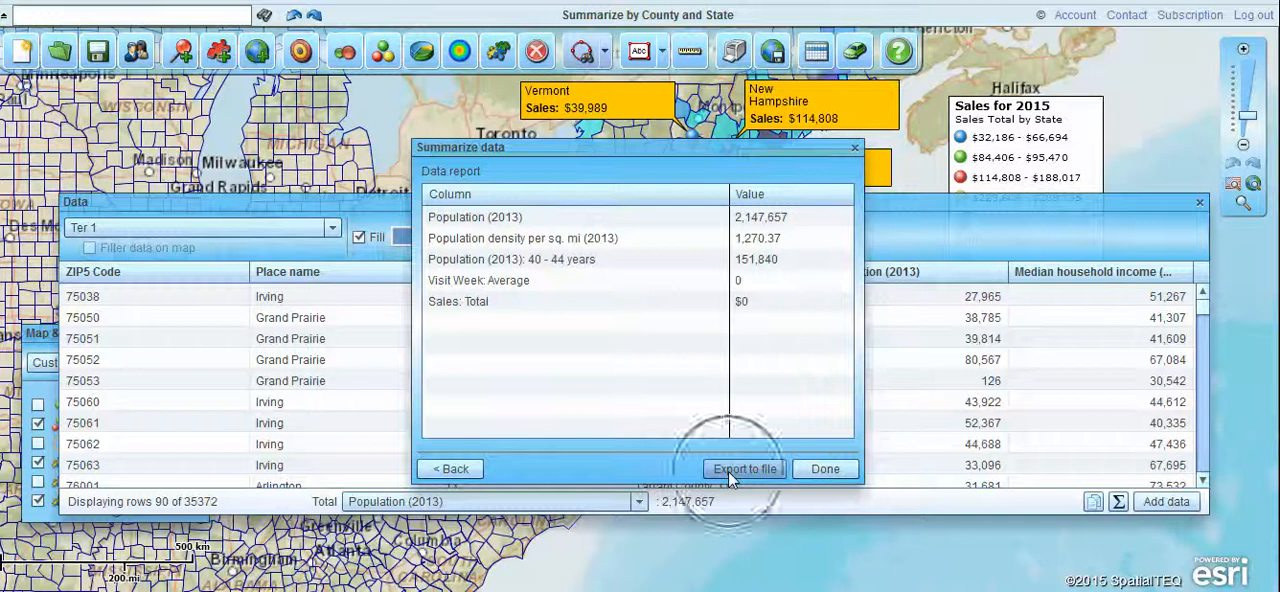
click(750, 470)
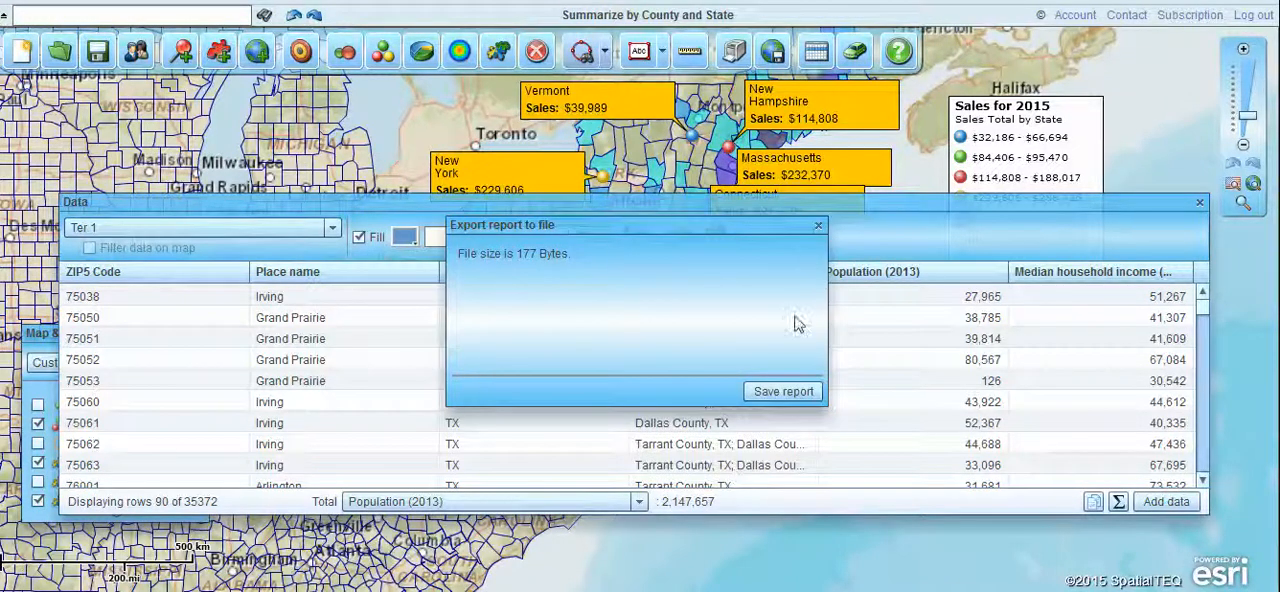
click(786, 394)
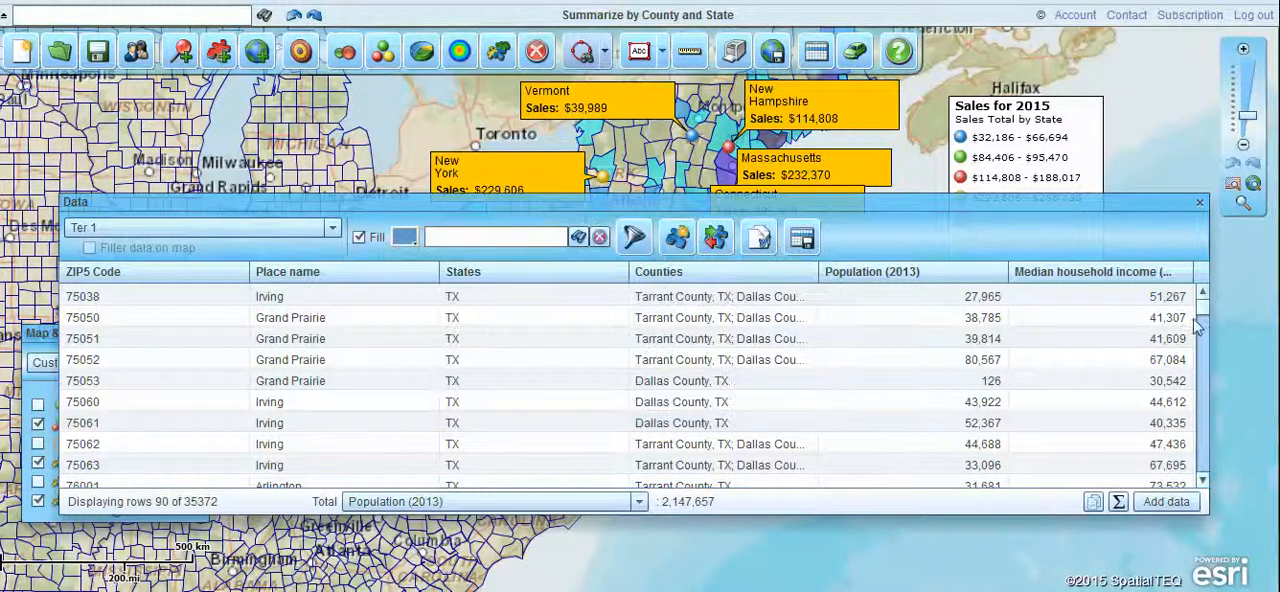